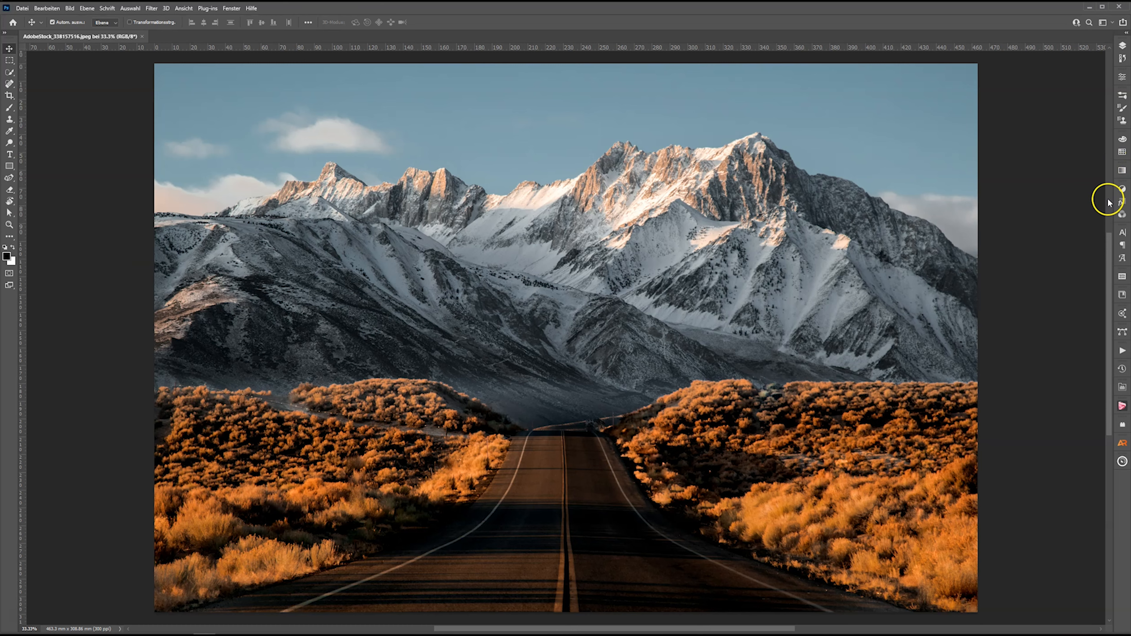
Step: Add a gradient map (Verlaufsumsetzung) adjustment layer above the mountain road photo
click(1122, 294)
scroll(1019, 357, down, 1)
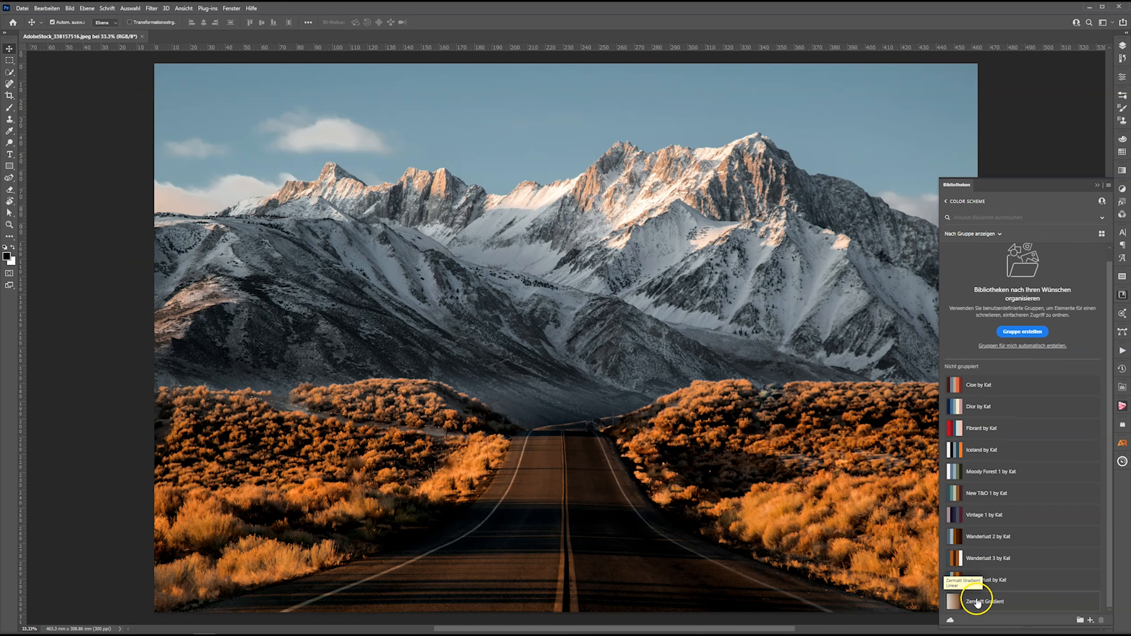
click(1121, 45)
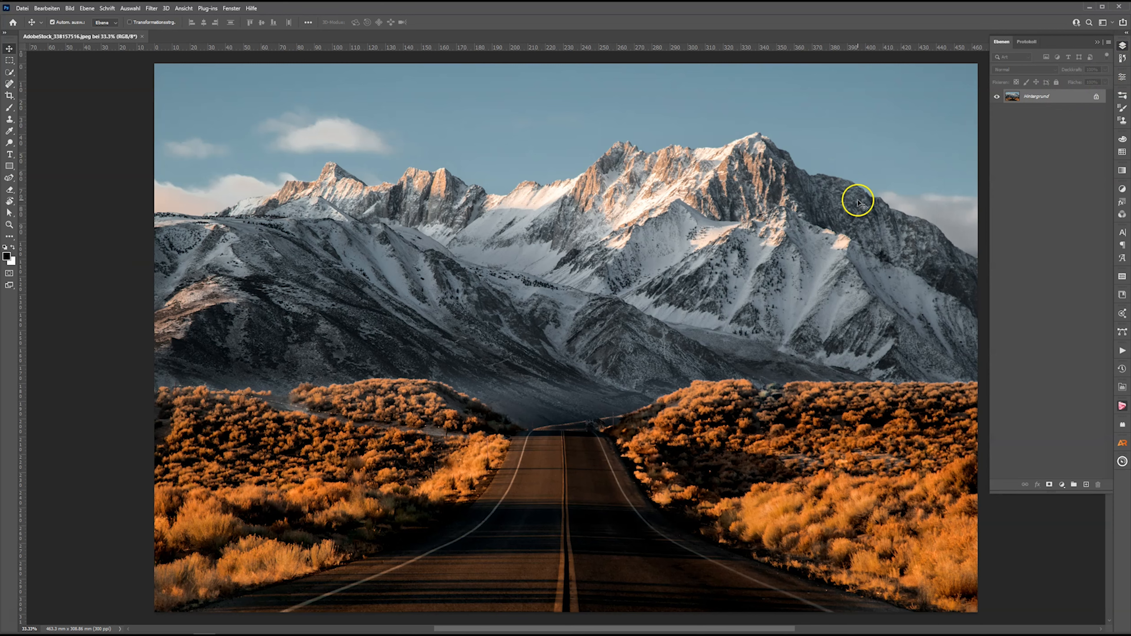
click(1061, 485)
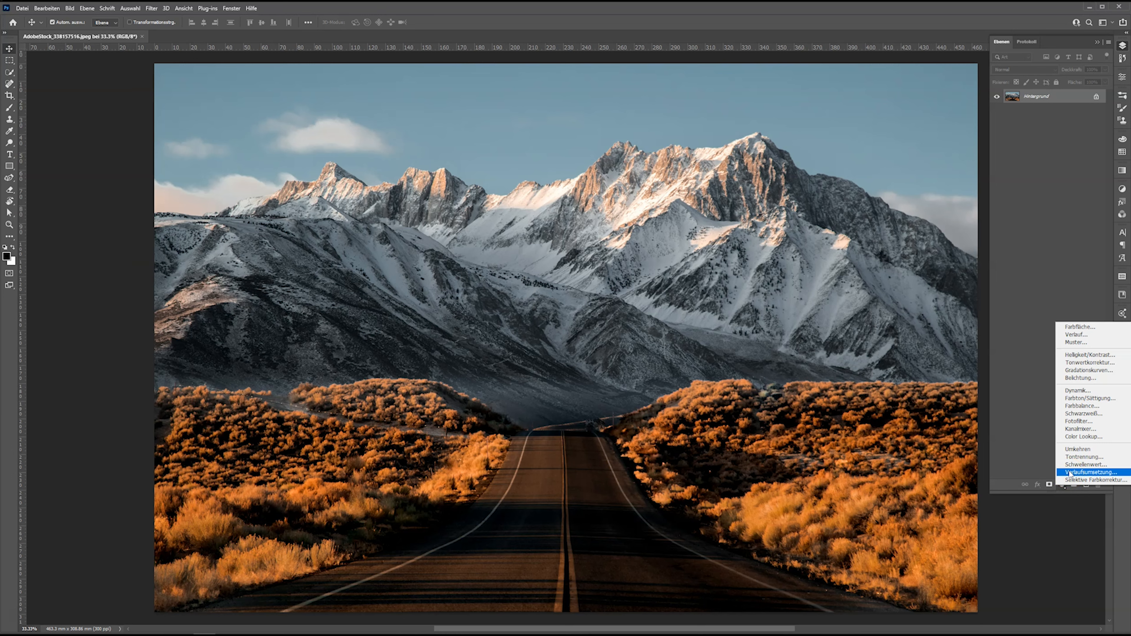
click(1069, 472)
click(1032, 106)
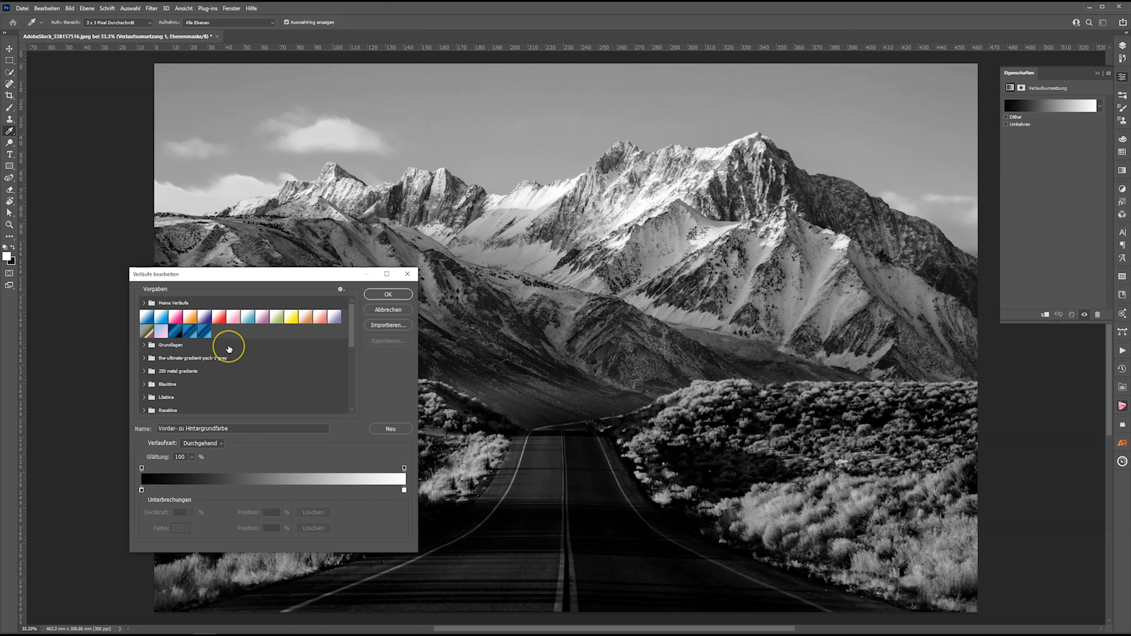
scroll(267, 331, down, 2)
mouse_move(348, 313)
mouse_down()
mouse_move(352, 376)
mouse_move(351, 307)
mouse_up()
click(379, 310)
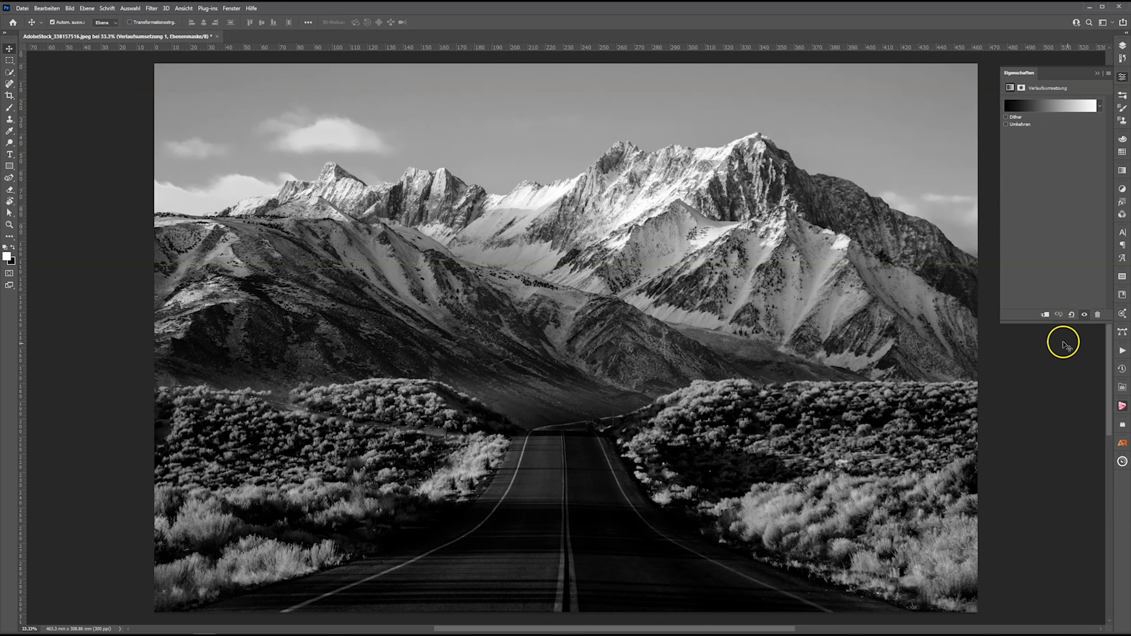
Step: Create a gradient preset from the Zermatt Gradient element in the Color Scheme library, keeping the name Zermatt Gradient
click(1121, 292)
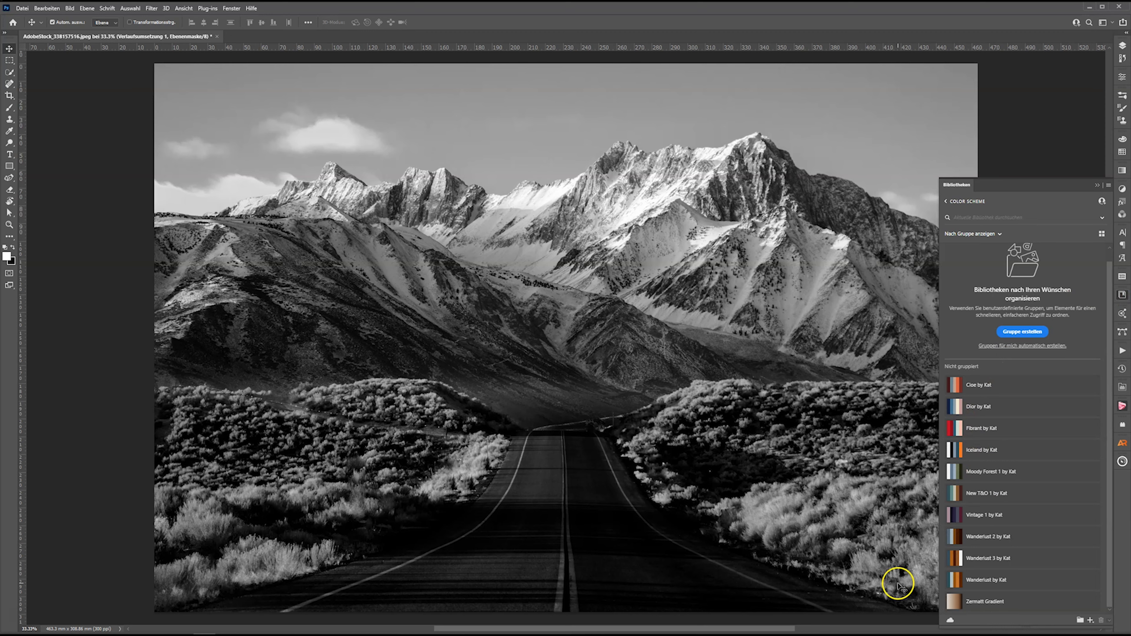
right_click(976, 599)
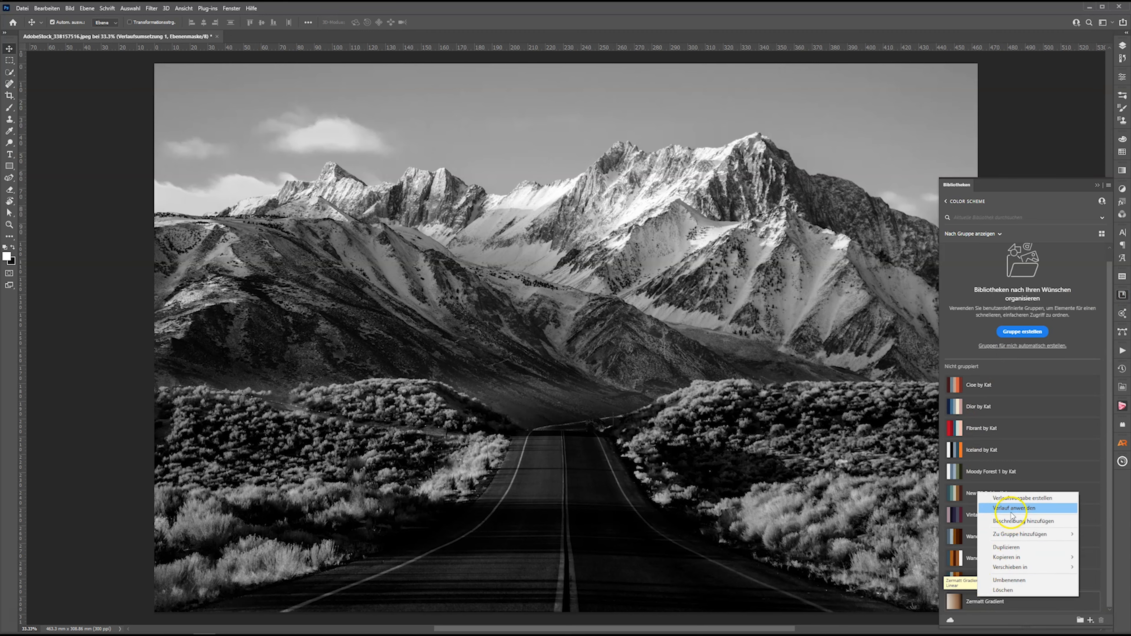
click(1008, 500)
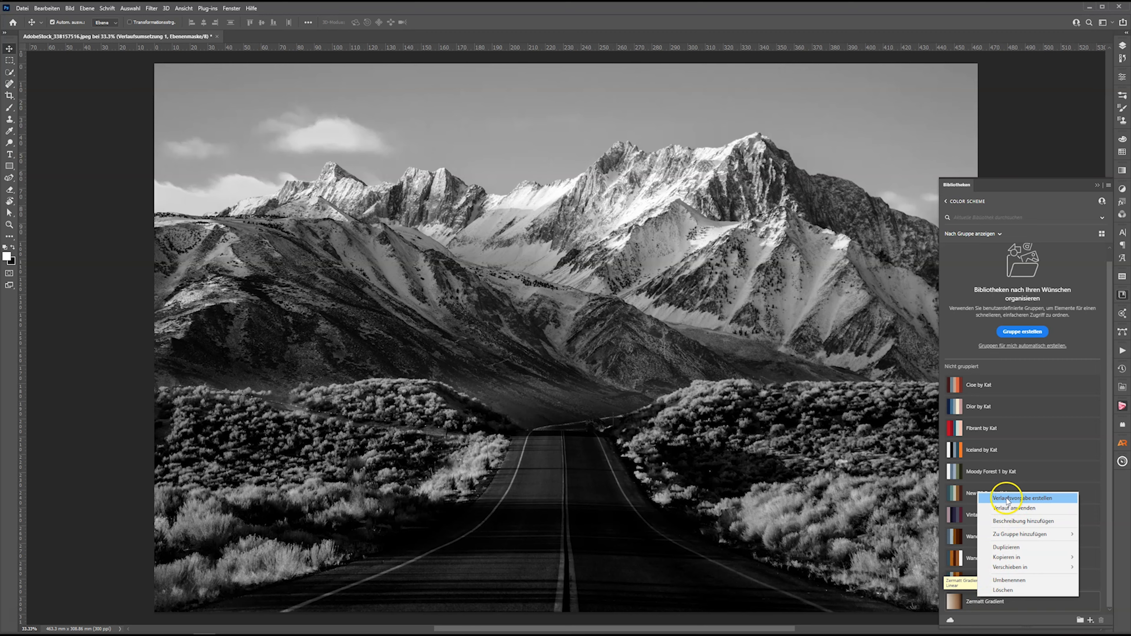
click(1007, 498)
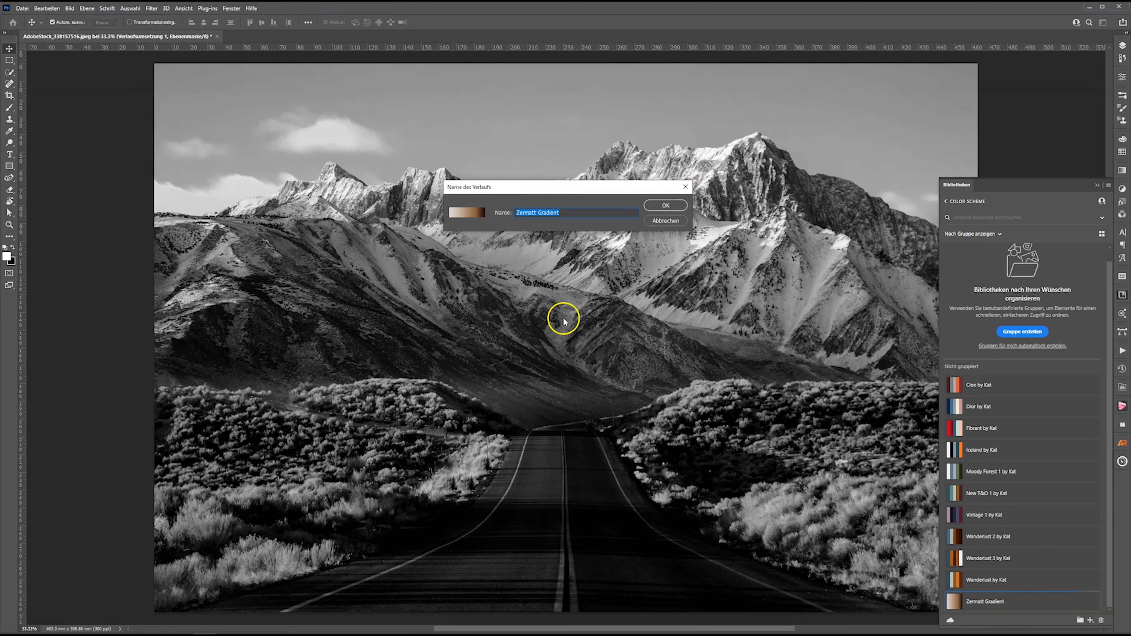
click(664, 205)
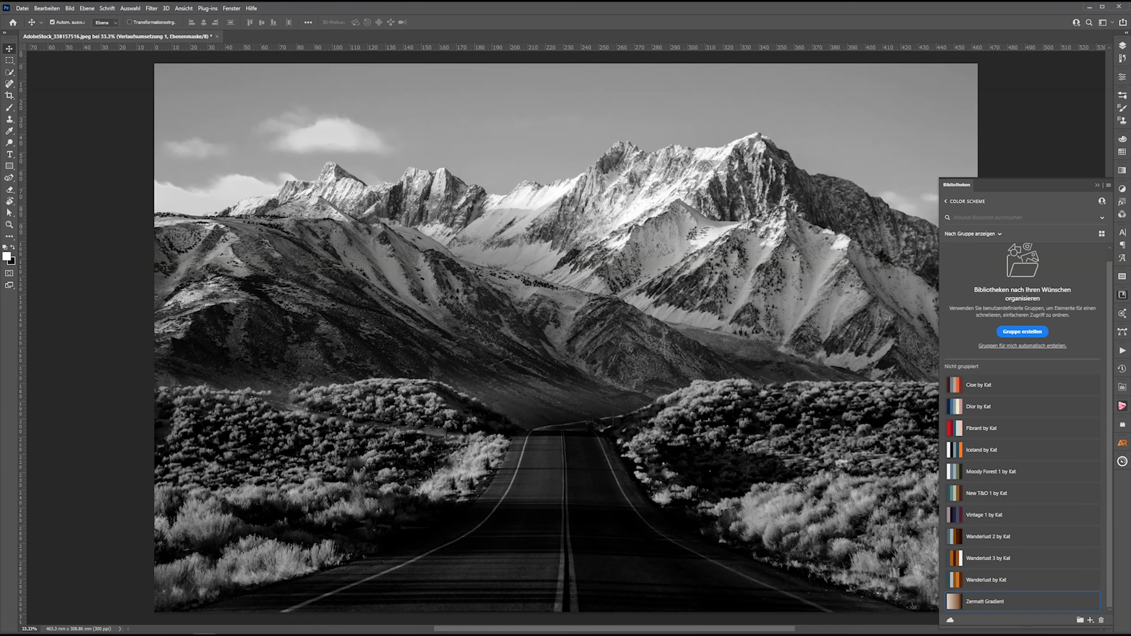
Step: Apply the Zermatt Gradient preset to the gradient map layer
click(1123, 46)
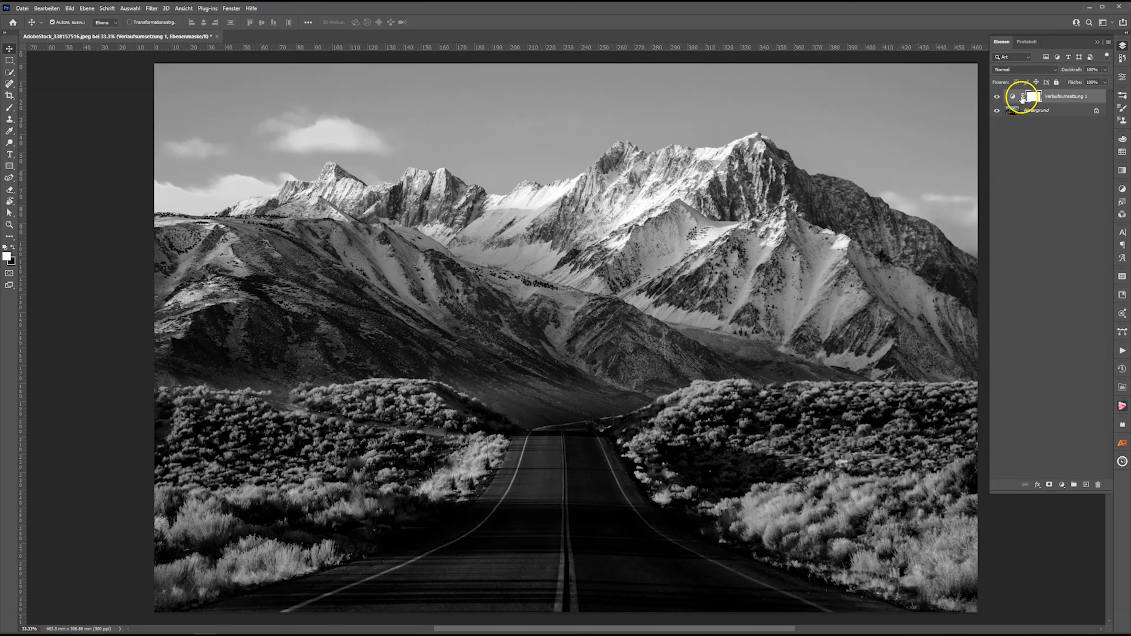
double_click(1010, 99)
click(1013, 106)
scroll(172, 384, down, 5)
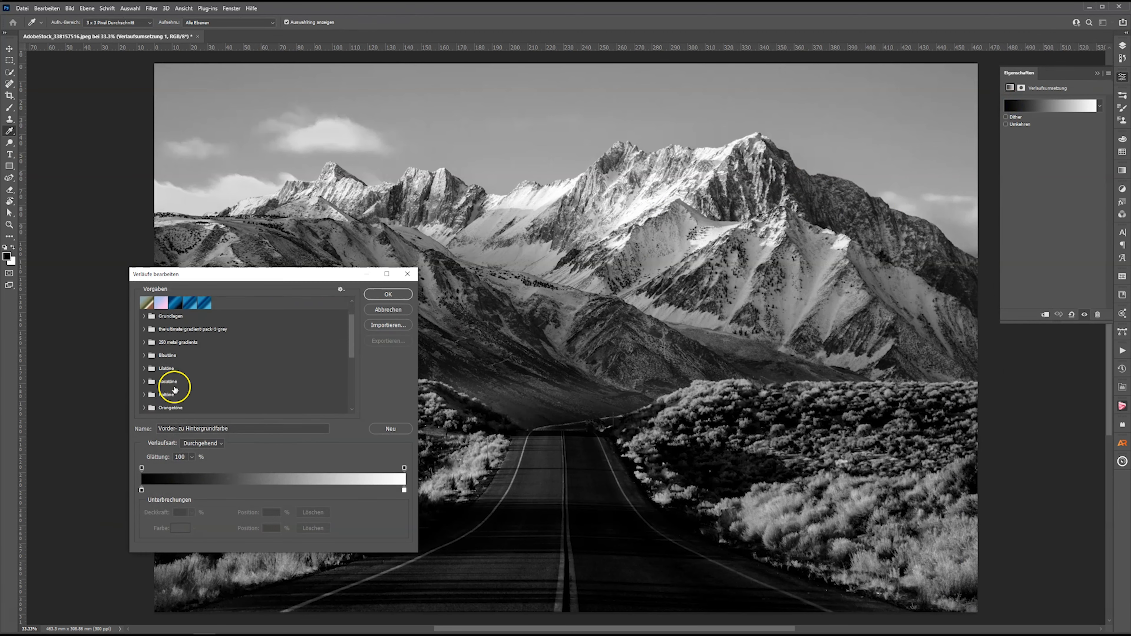
scroll(180, 391, down, 2)
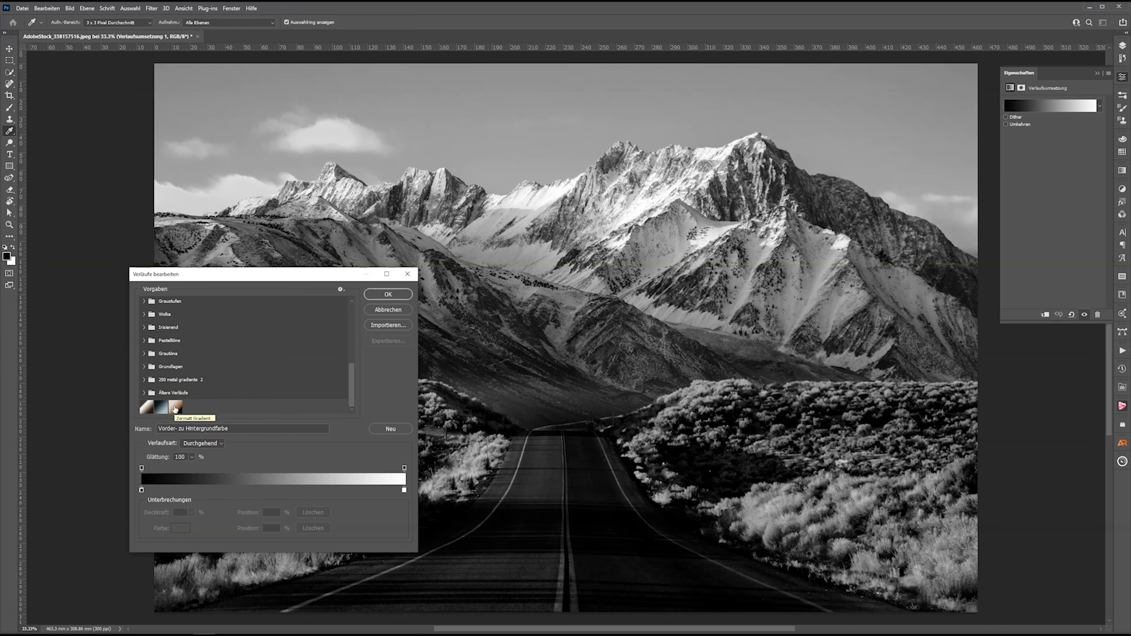
click(174, 406)
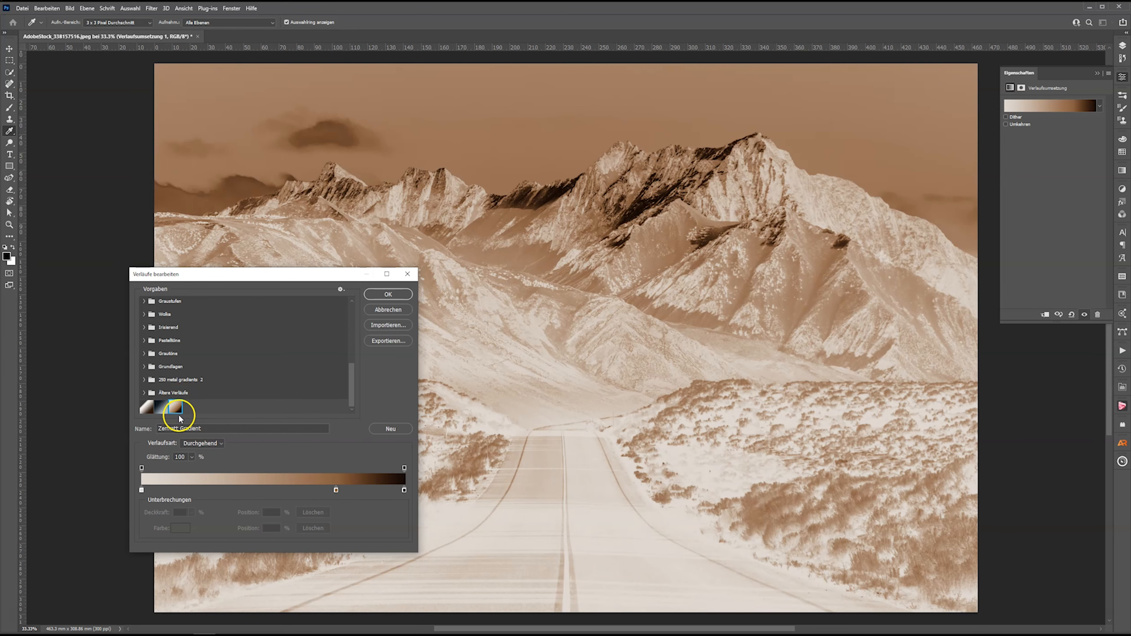
click(377, 295)
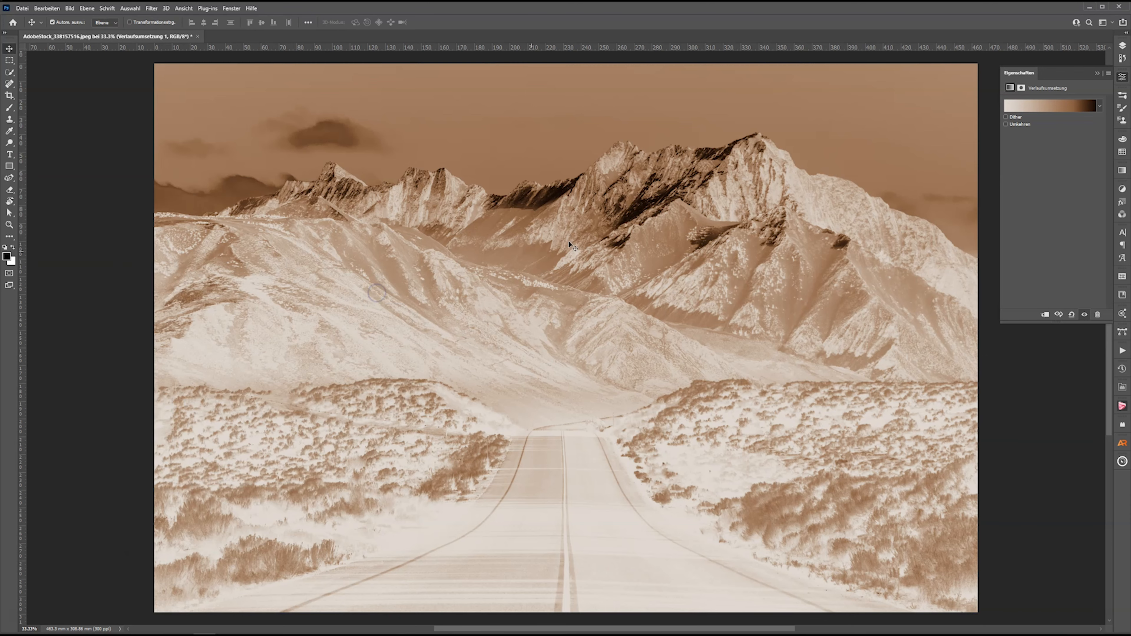
Step: Reverse the gradient map's colours and set the layer's blend mode to Weiches Licht (Soft Light)
click(1005, 124)
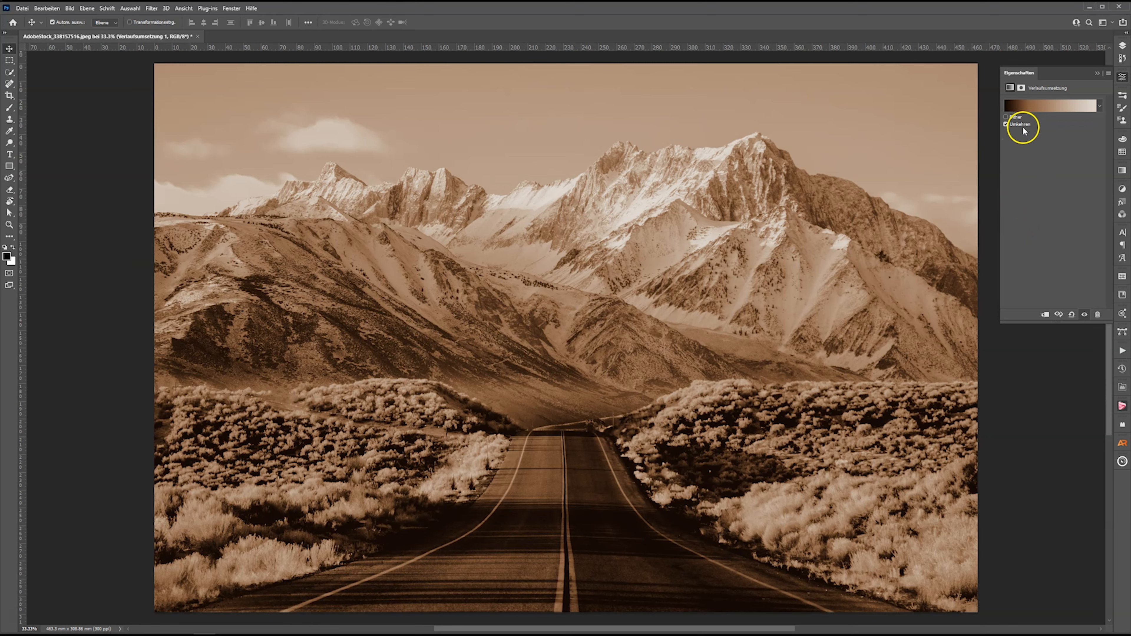
click(1111, 59)
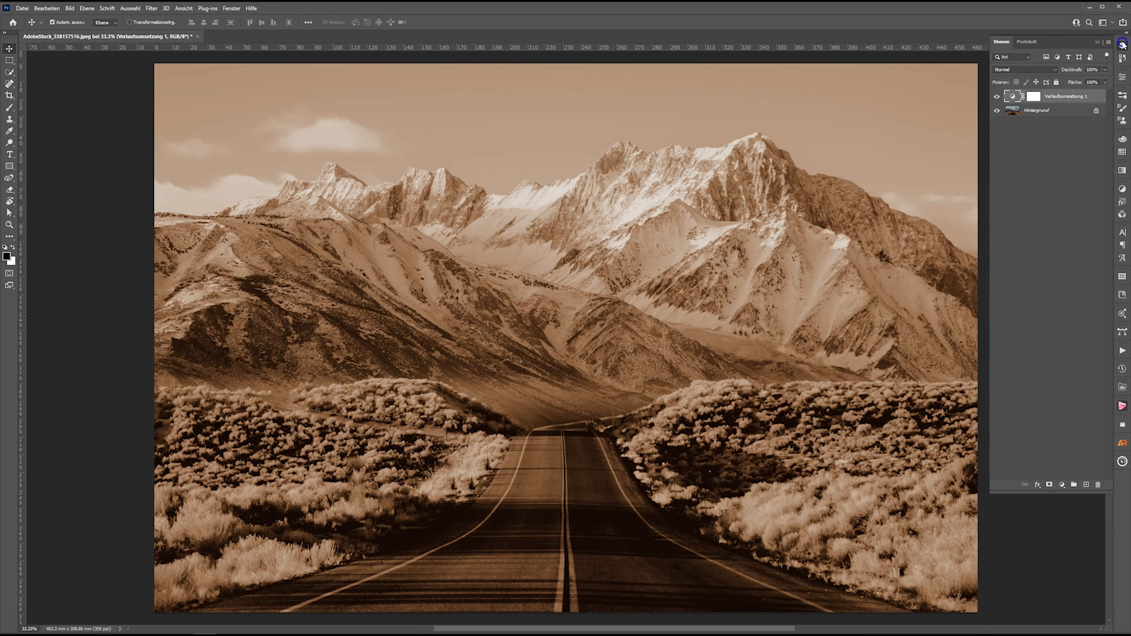
click(1014, 72)
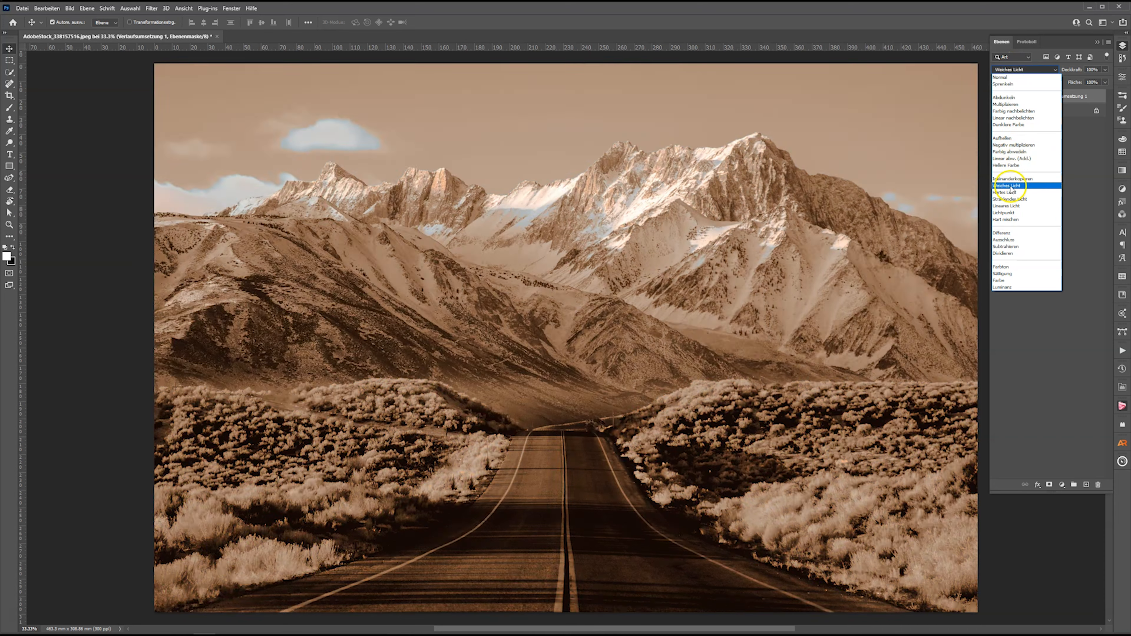
click(1010, 186)
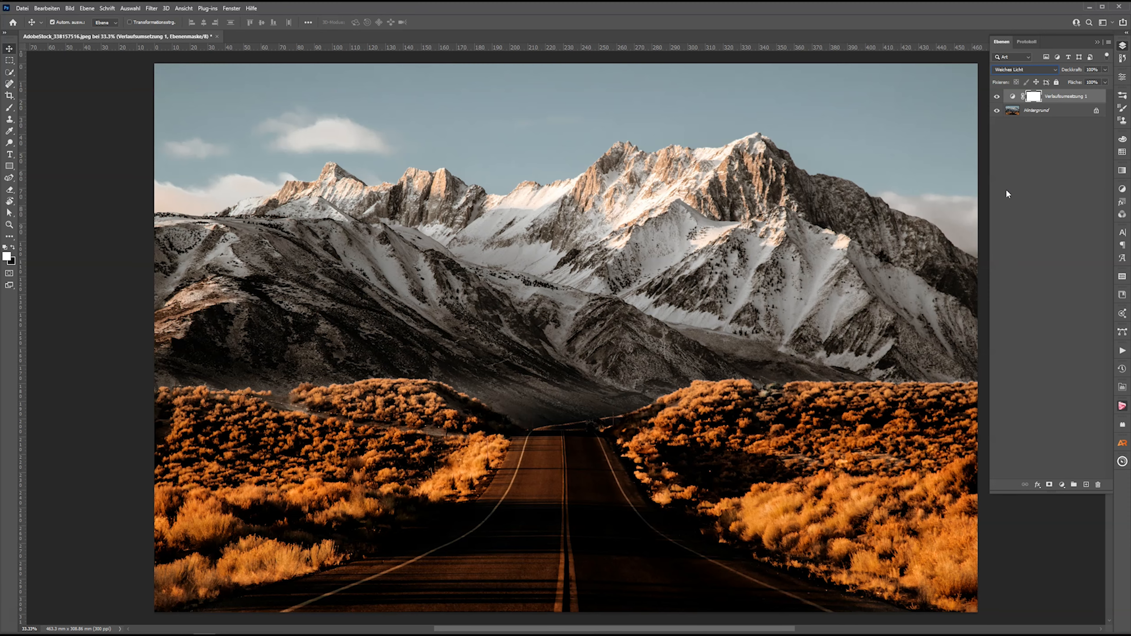
Step: Switch to File Explorer and place Unbenannt.PNG from the Bilder folder over the left part of the photo
mouse_move(49, 635)
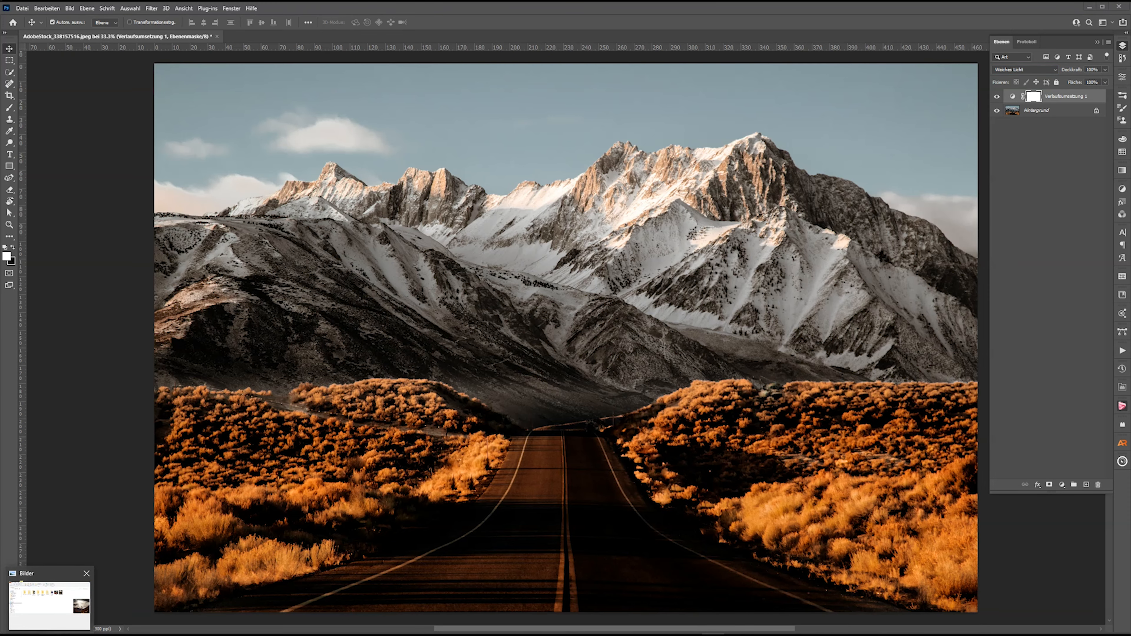
click(49, 605)
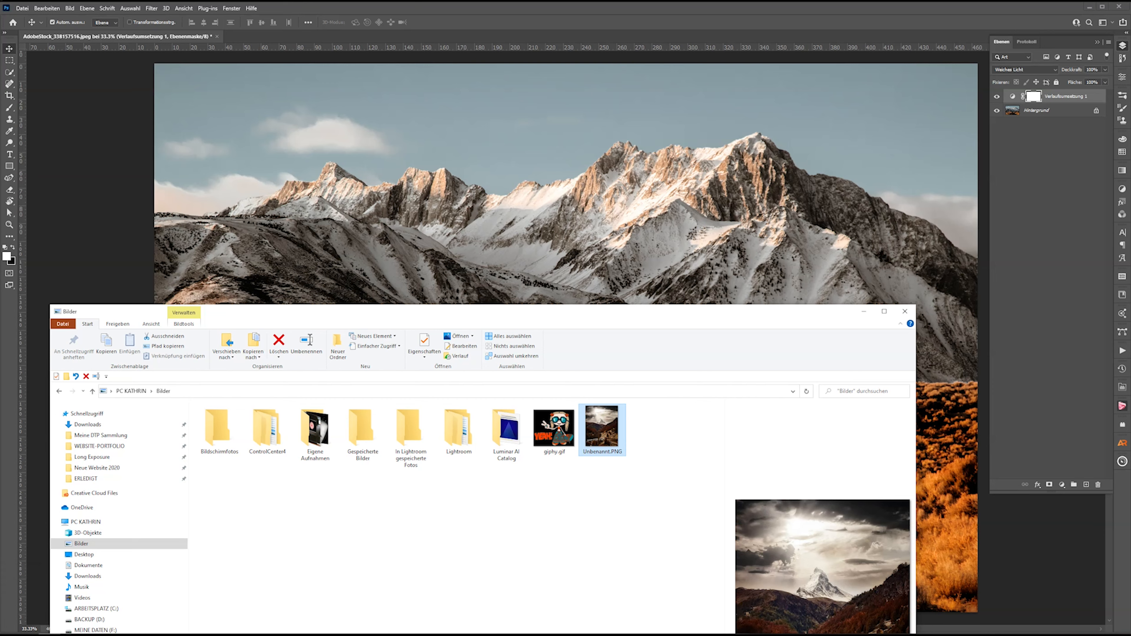
drag(602, 427, 463, 252)
drag(530, 285, 273, 292)
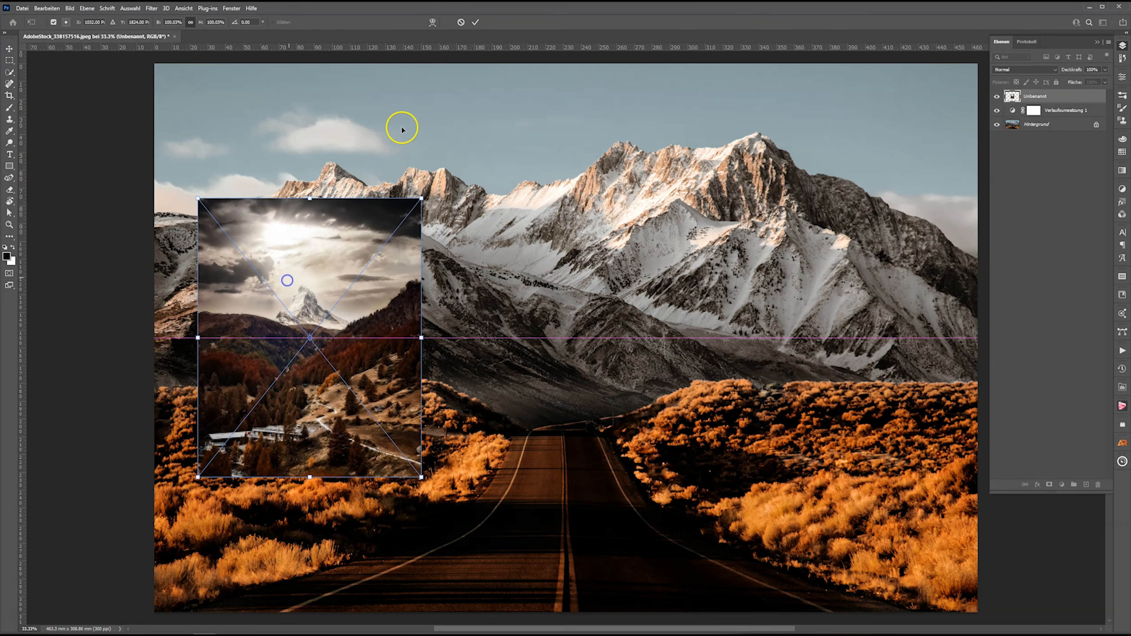
click(475, 22)
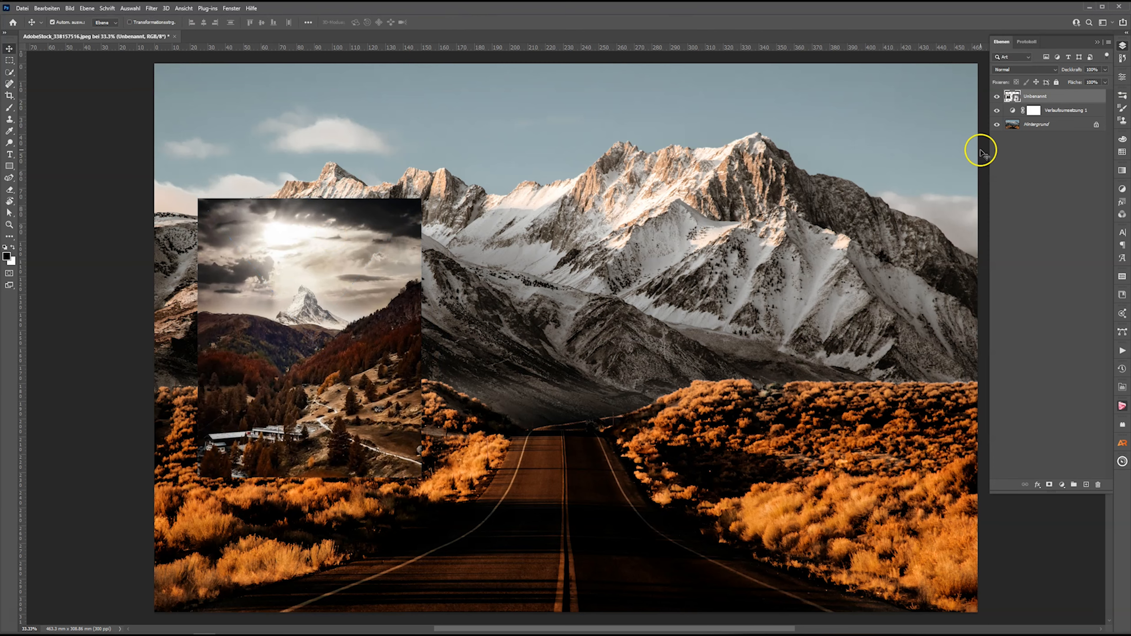
Step: Toggle the gradient map to compare the photo's colours with the placed reference image, and hide the Unbenannt layer
click(996, 96)
click(996, 97)
click(997, 111)
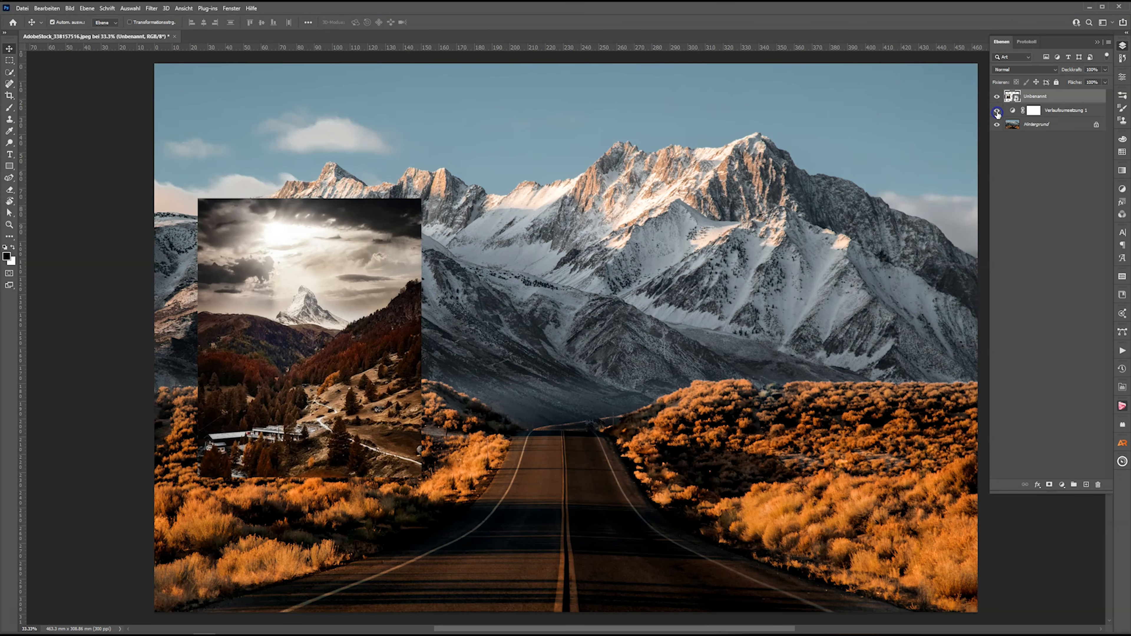
click(997, 113)
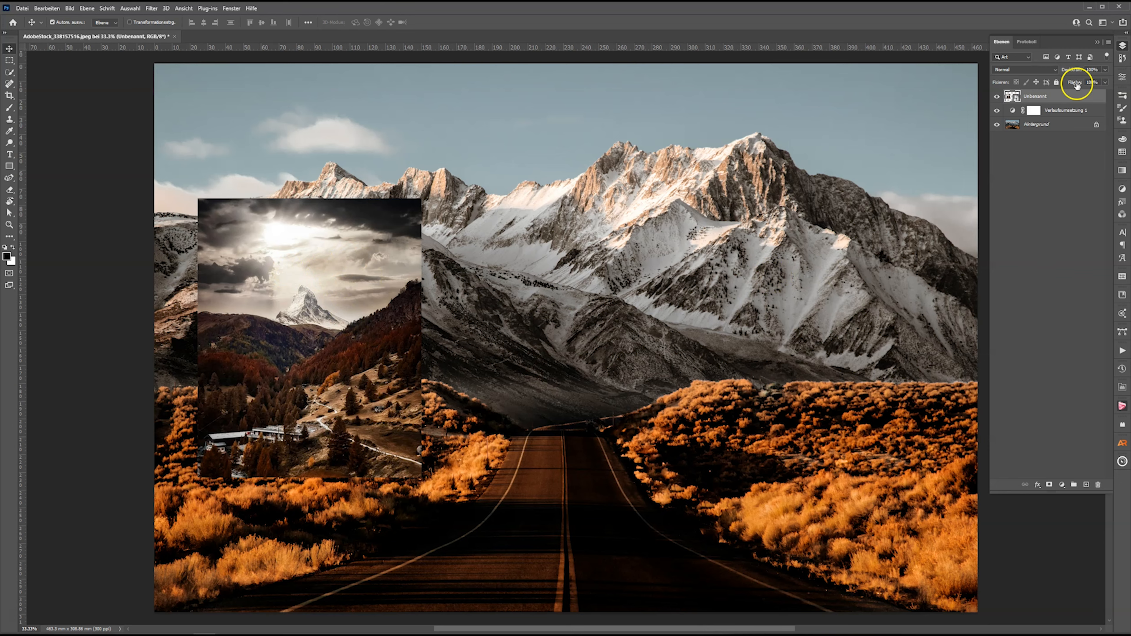
click(996, 96)
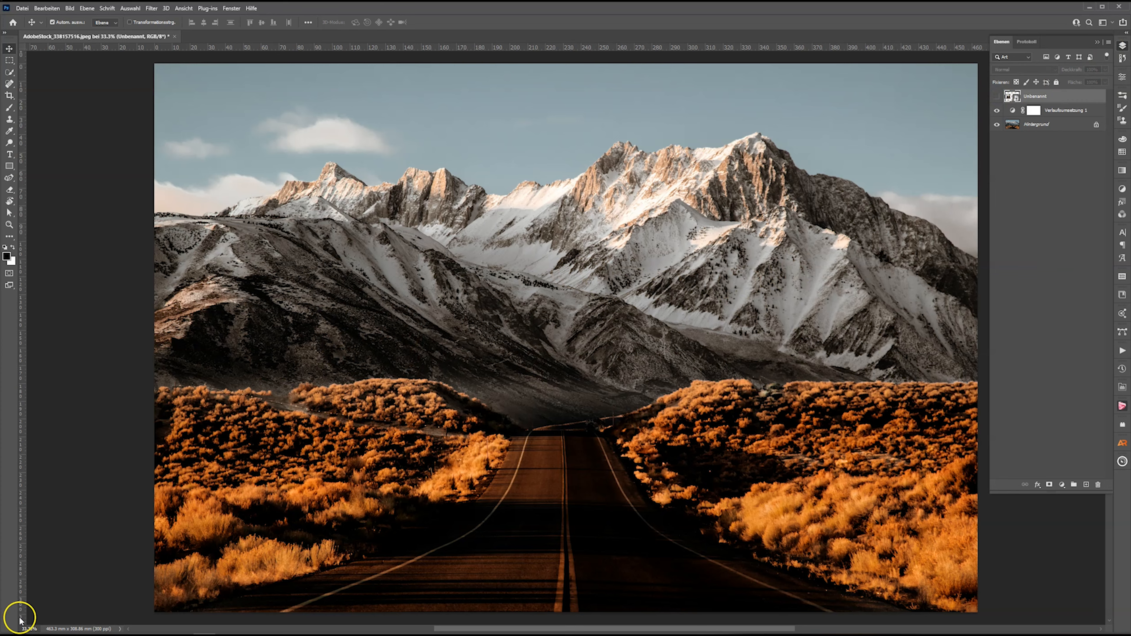
Step: Move the brown colour stop of the gradient map to position 76%
click(1014, 113)
double_click(1014, 111)
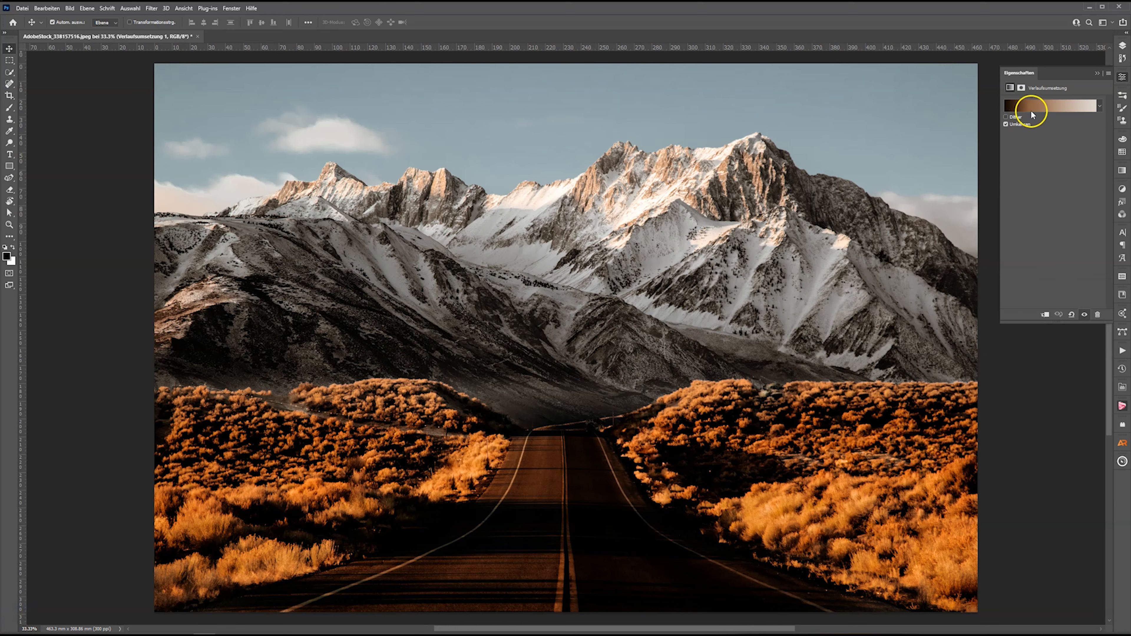
click(1031, 111)
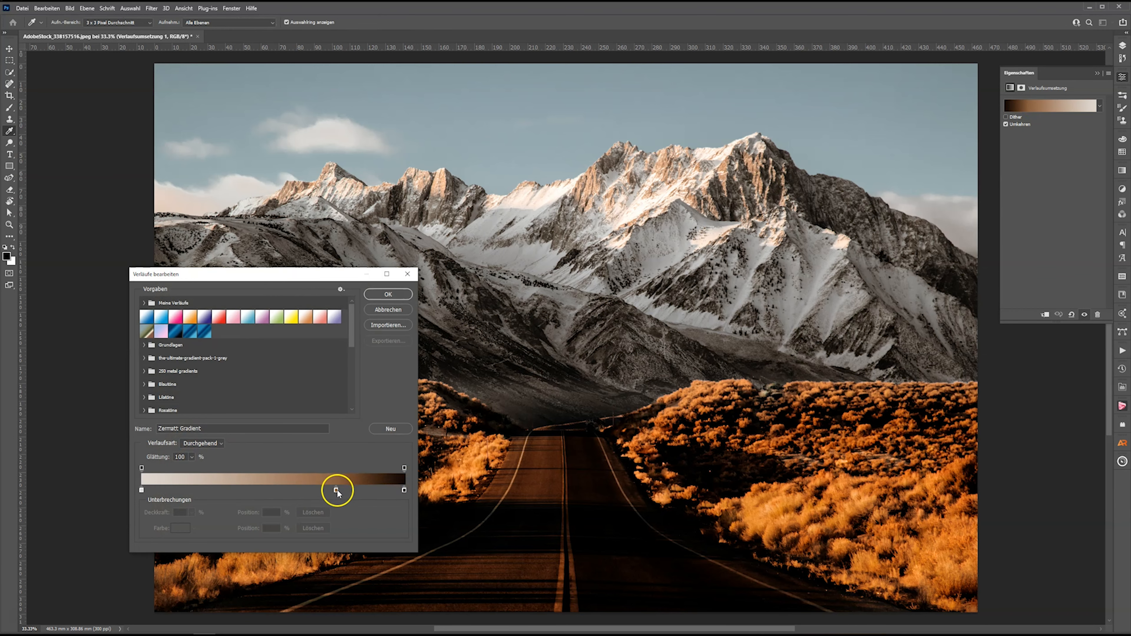
mouse_move(337, 489)
mouse_down()
mouse_move(298, 490)
mouse_move(341, 491)
mouse_up()
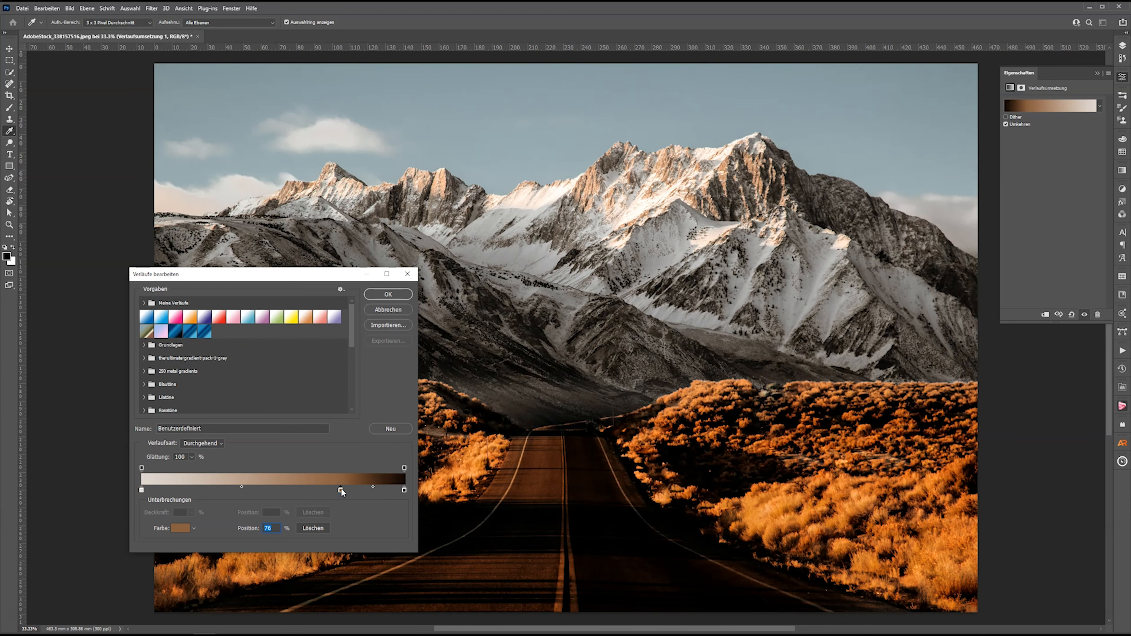
click(391, 295)
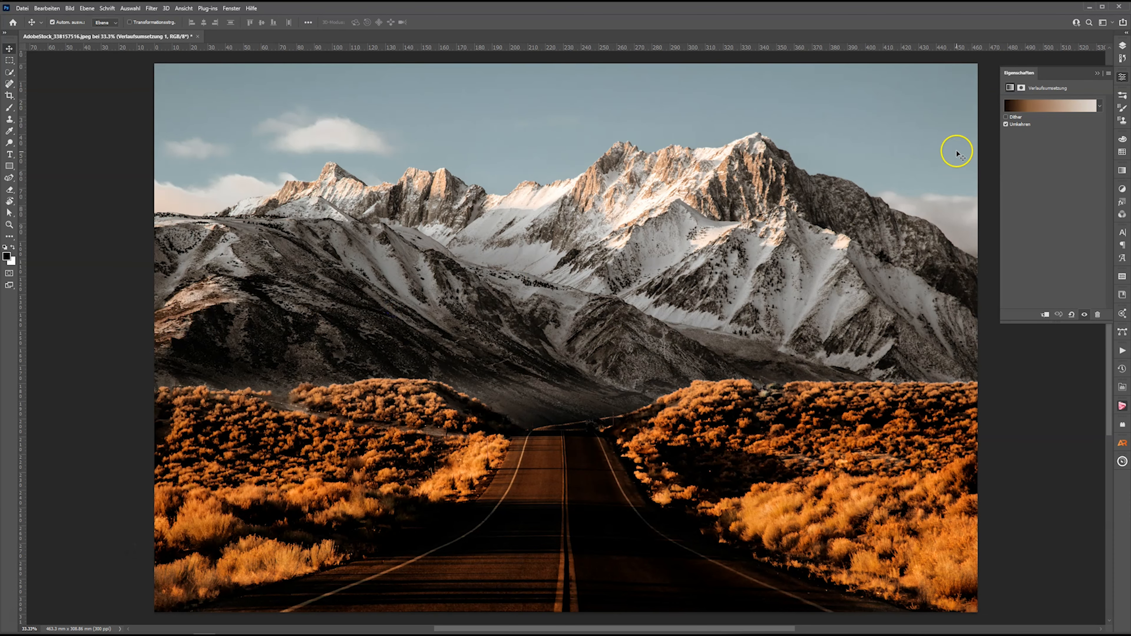
click(1121, 46)
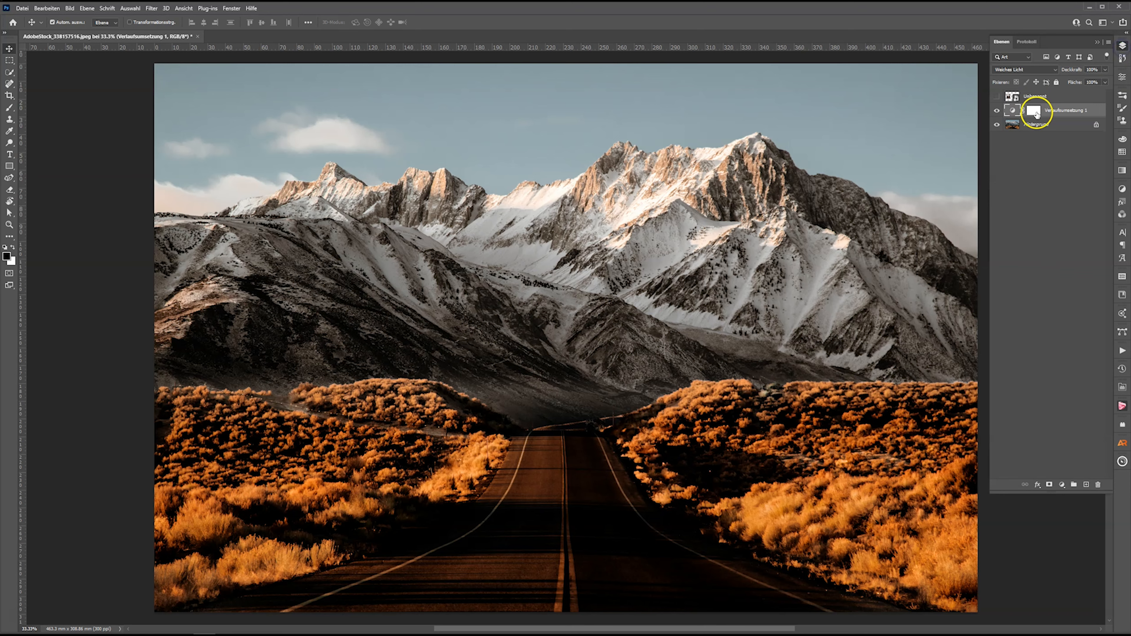
click(1062, 110)
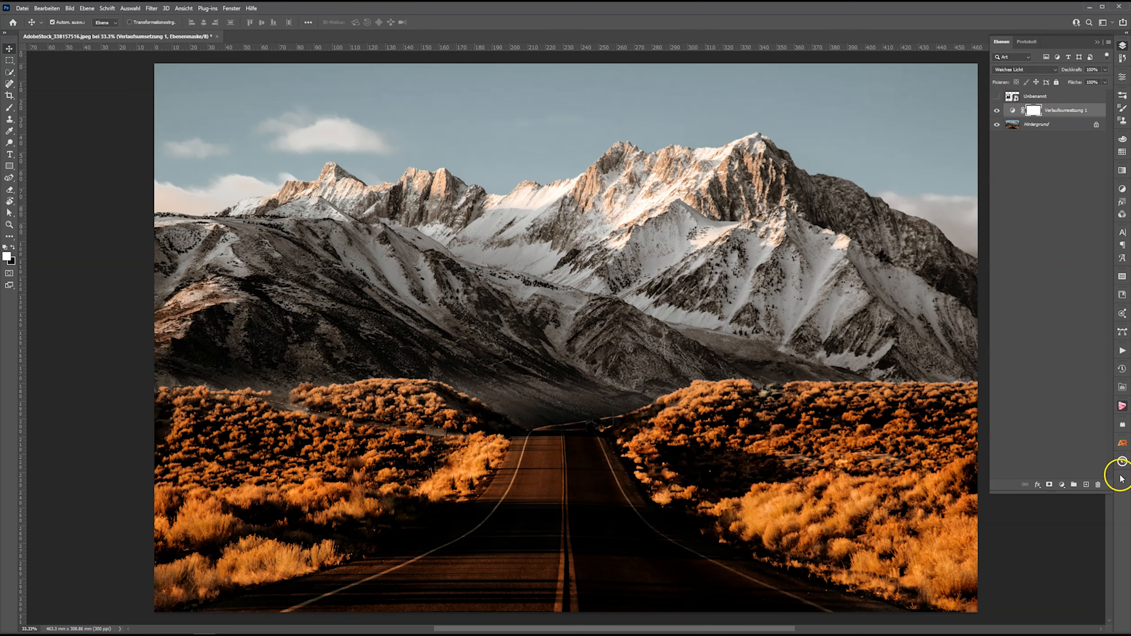
click(1045, 126)
right_click(1045, 125)
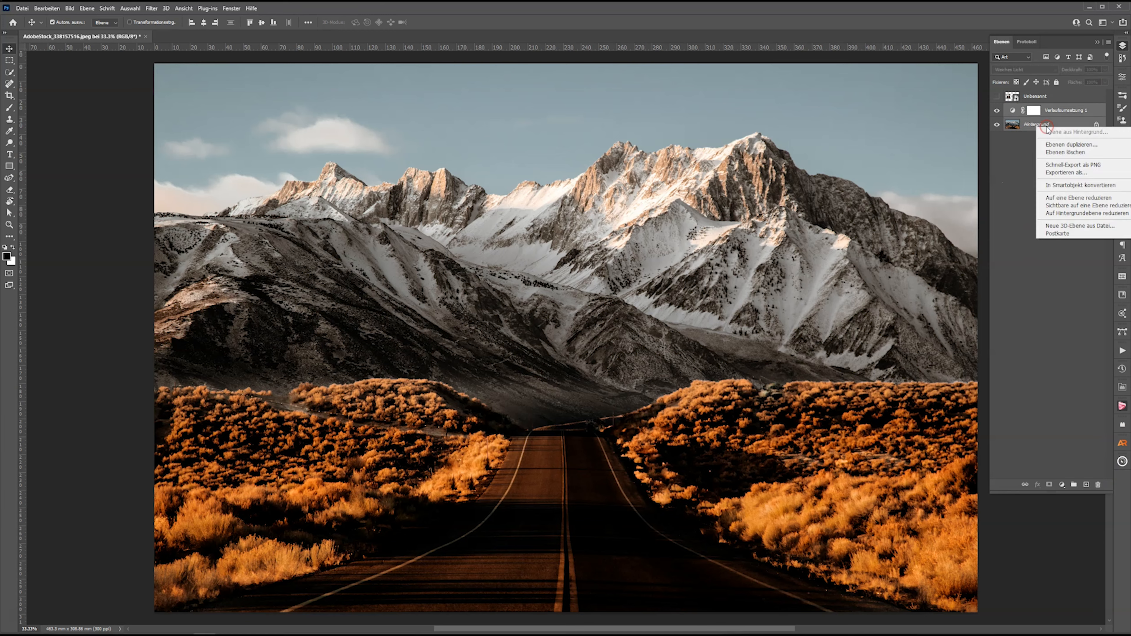
click(1049, 113)
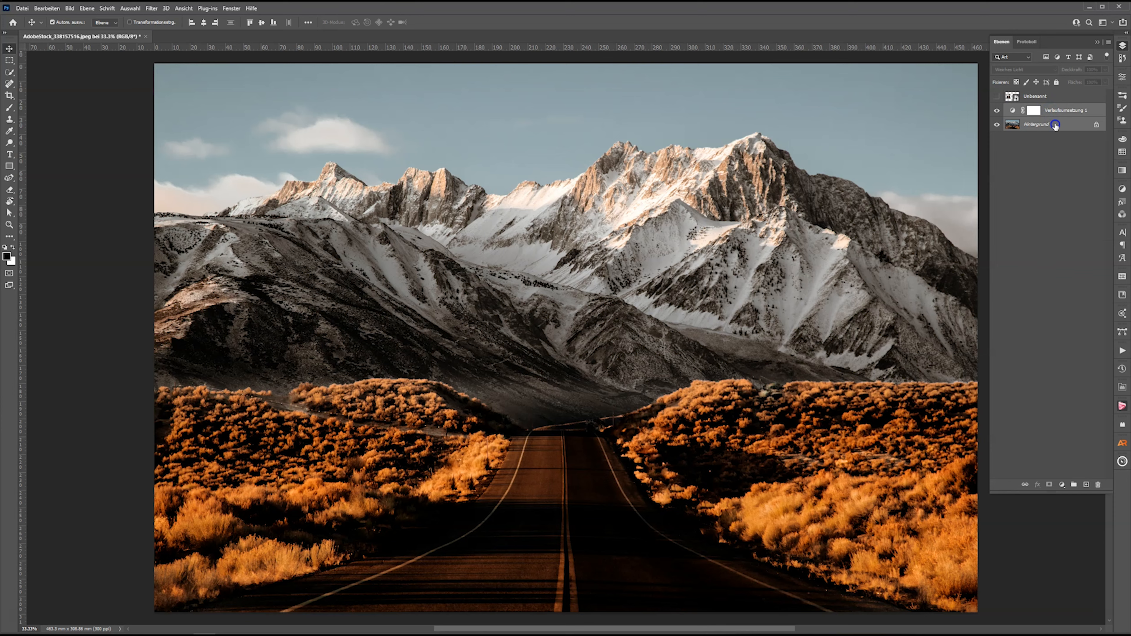
click(1054, 112)
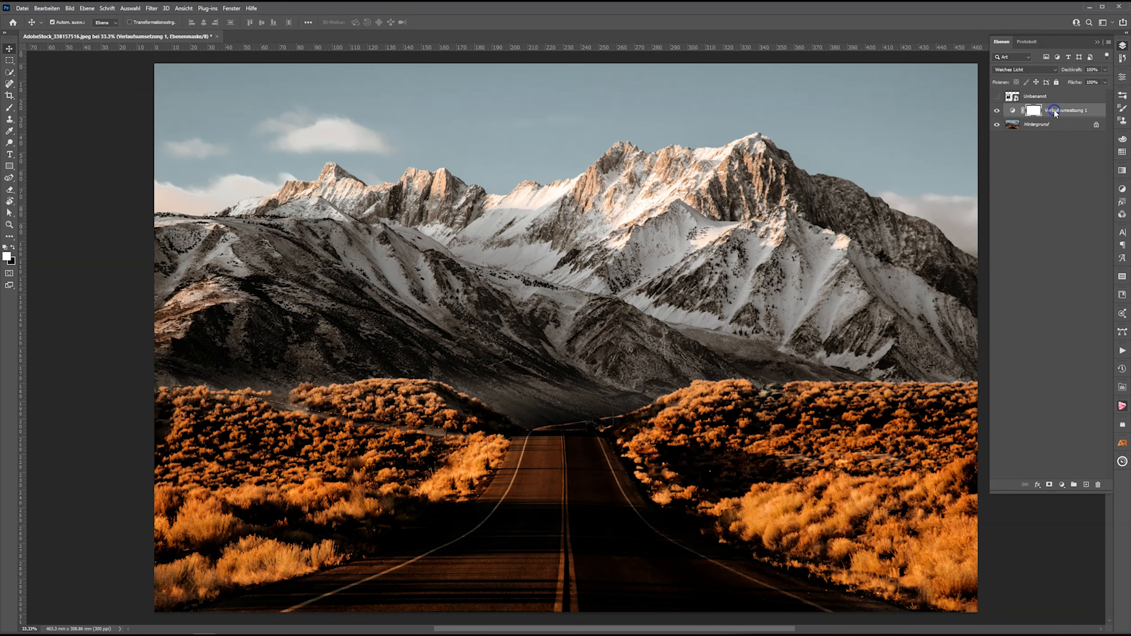
Step: Stamp the visible layers into a new layer above the gradient map and convert it to a smart object
click(1122, 462)
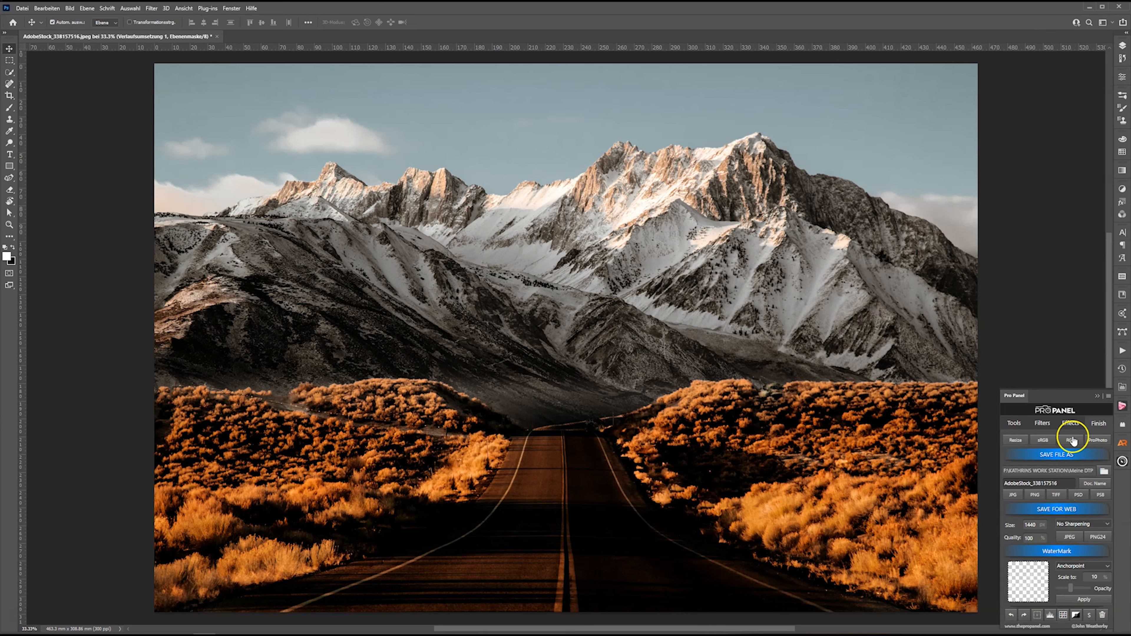
click(1069, 423)
click(1095, 585)
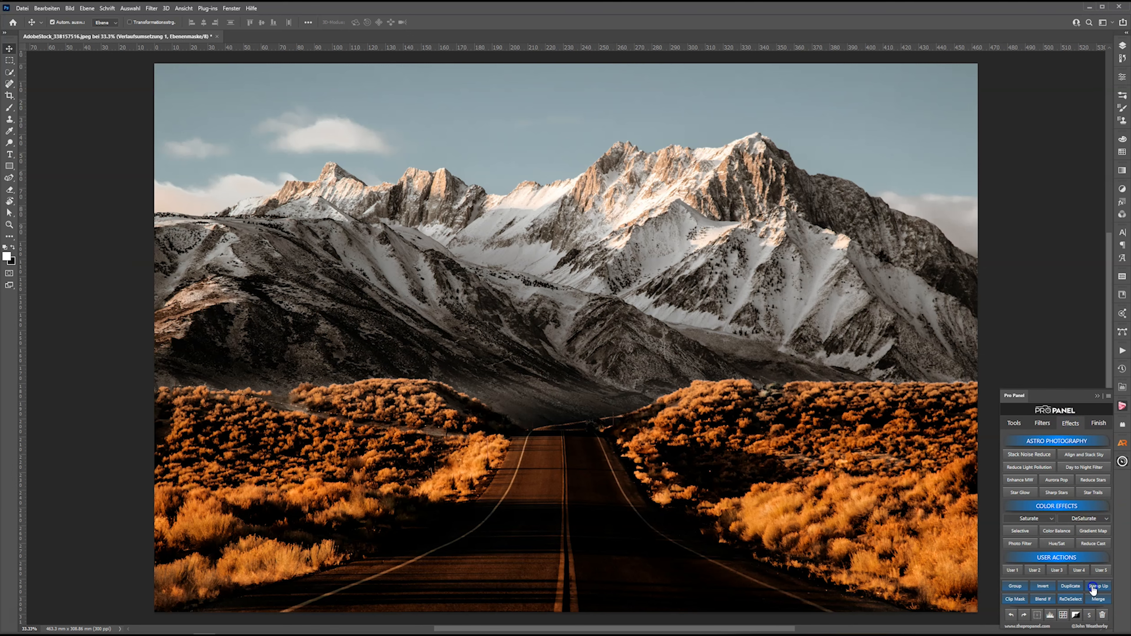
click(1123, 47)
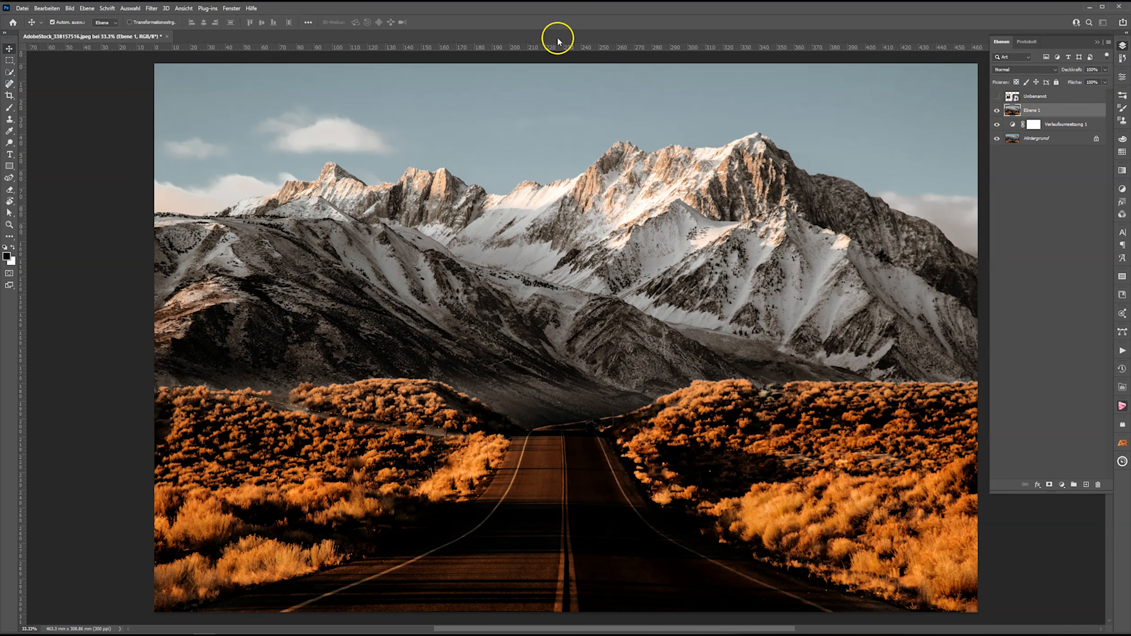
right_click(1044, 114)
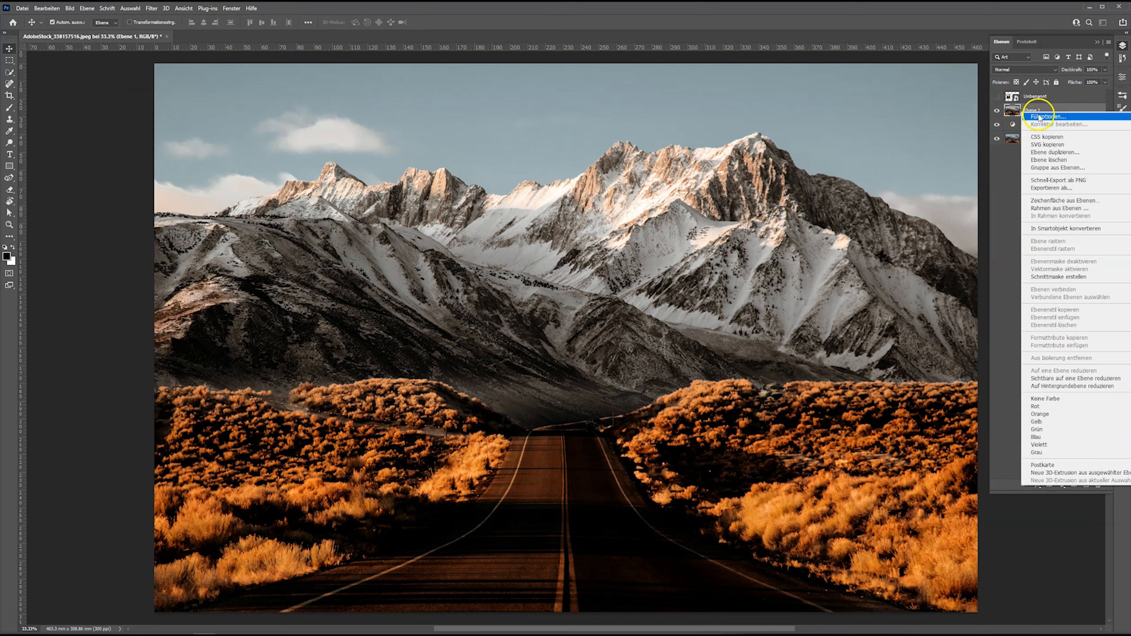
click(1046, 228)
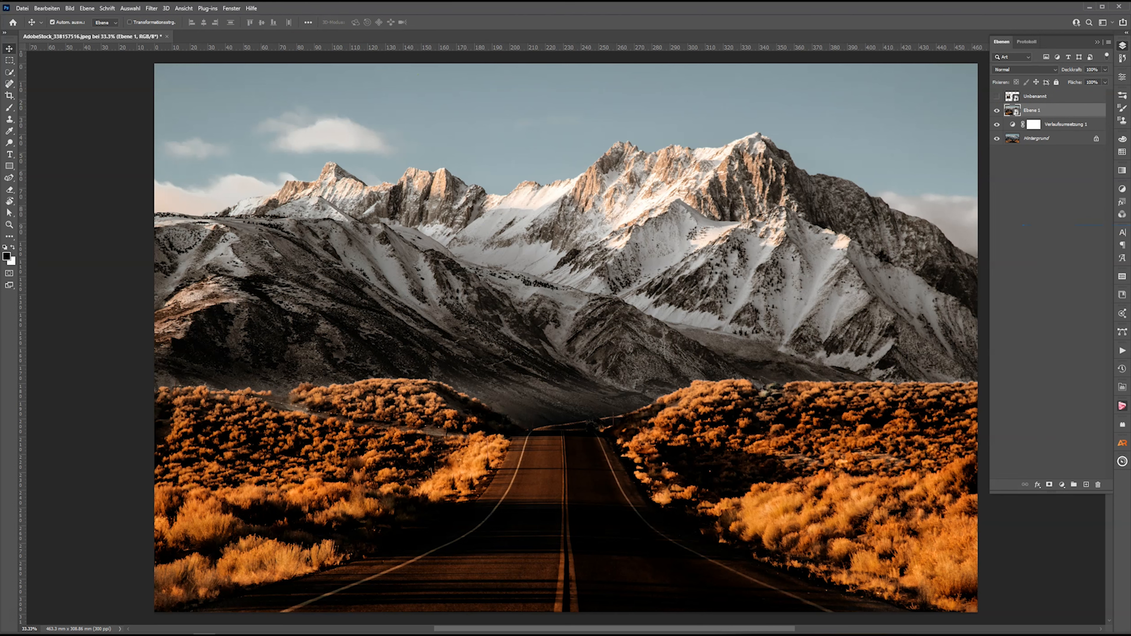
Step: Start a Camera Raw filter on Ebene 1 and set Farbmischer saturation to Orangetöne -16 and Blautöne -46, slightly raising Gelbtöne and lowering Aquamarintöne
click(152, 8)
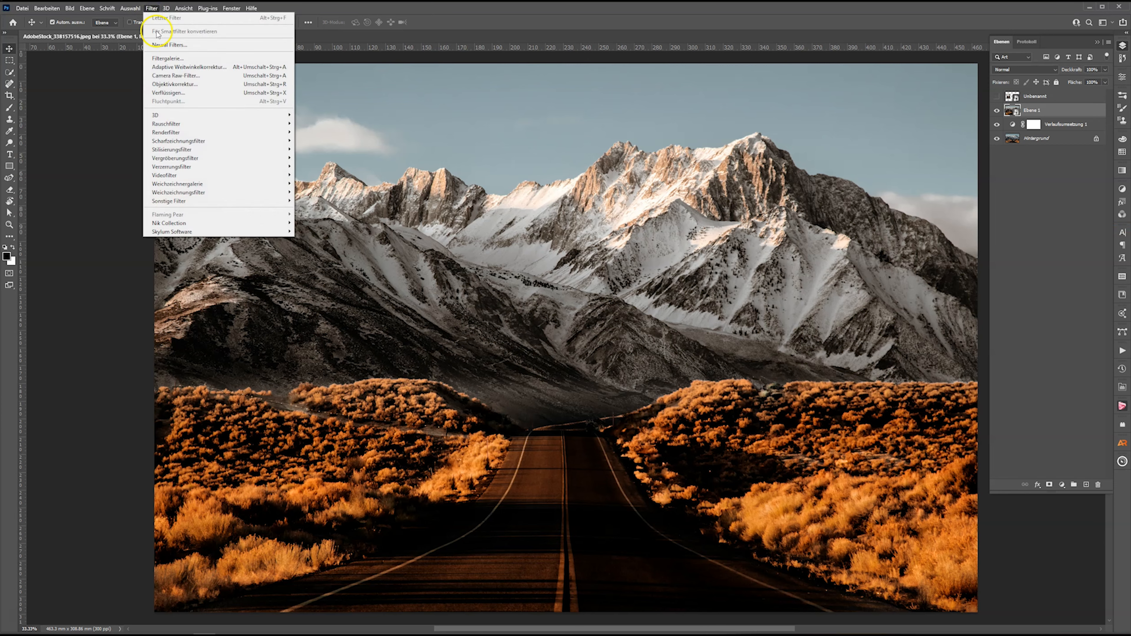
click(157, 75)
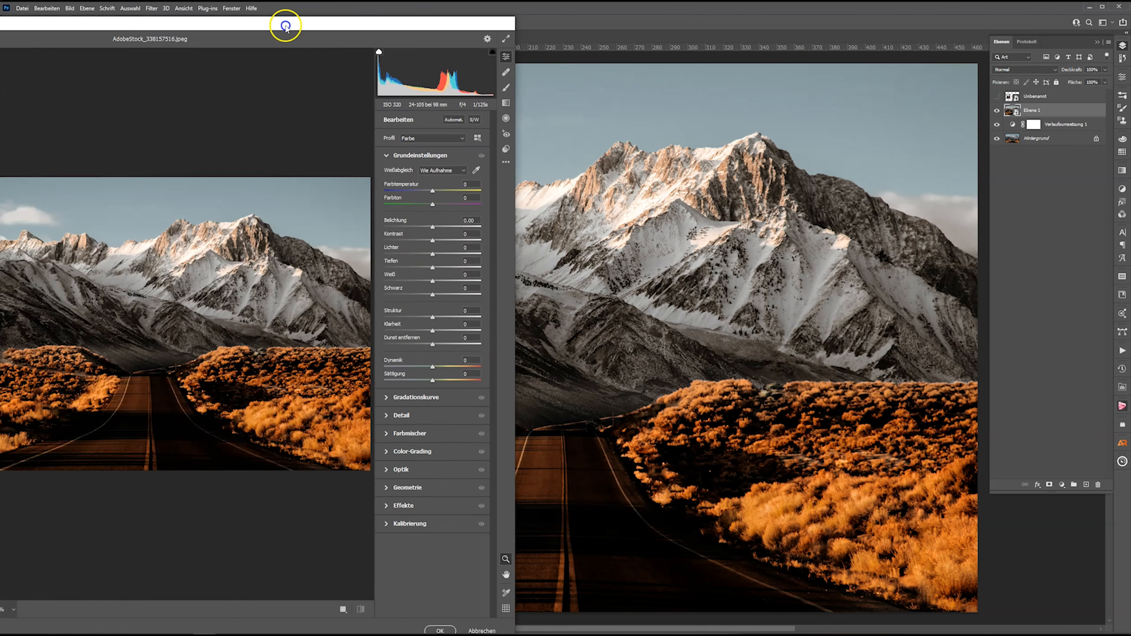
drag(283, 20, 489, 21)
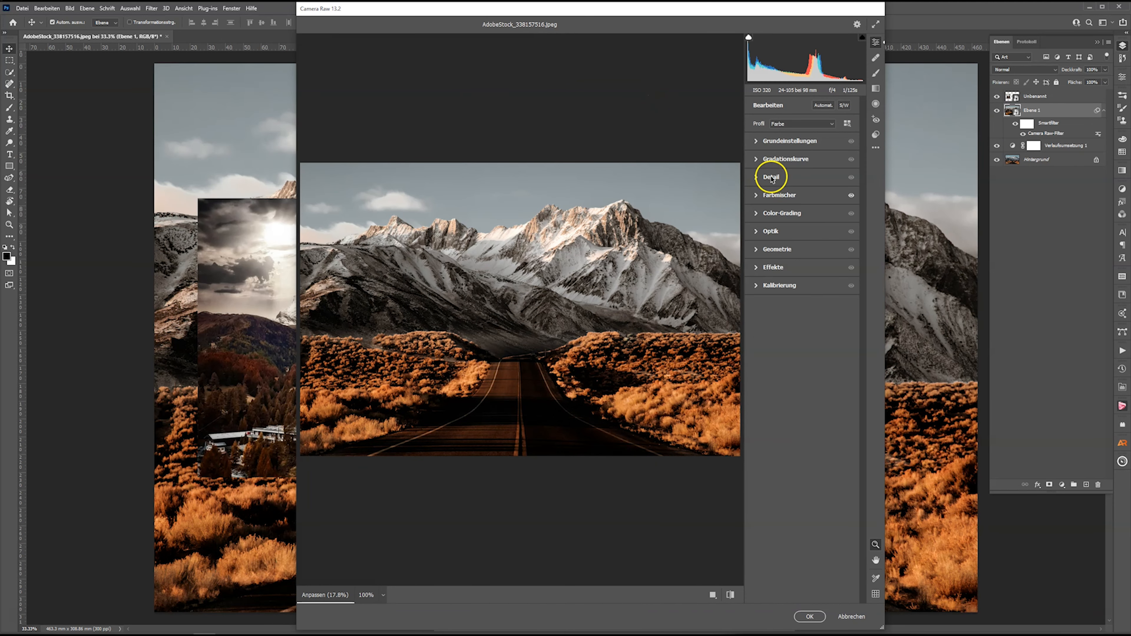
click(773, 196)
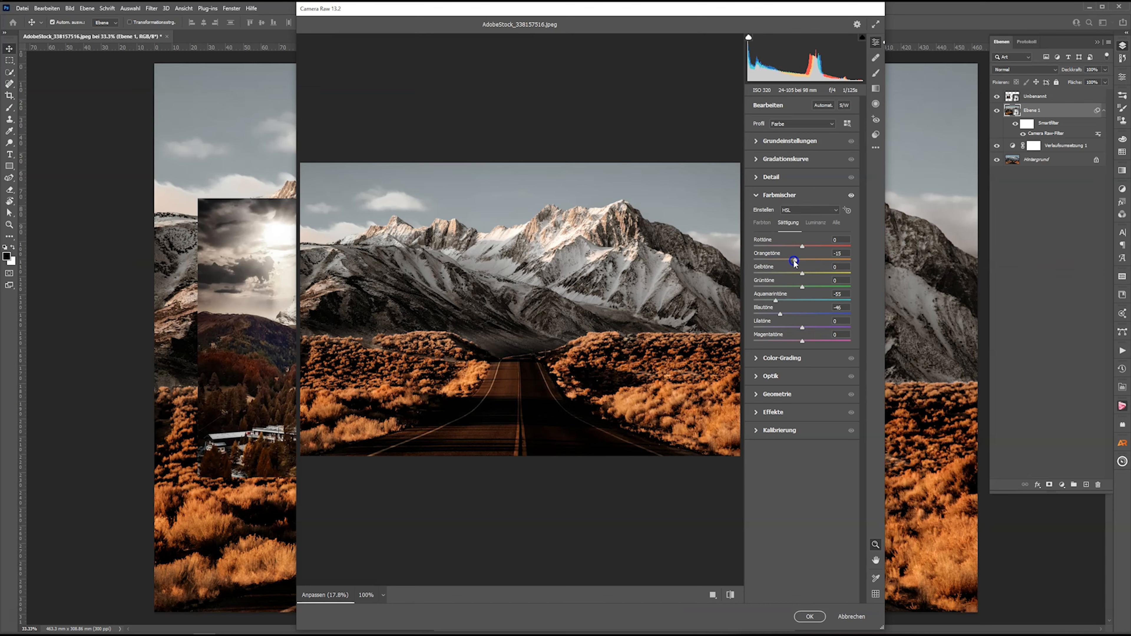
drag(802, 273, 806, 275)
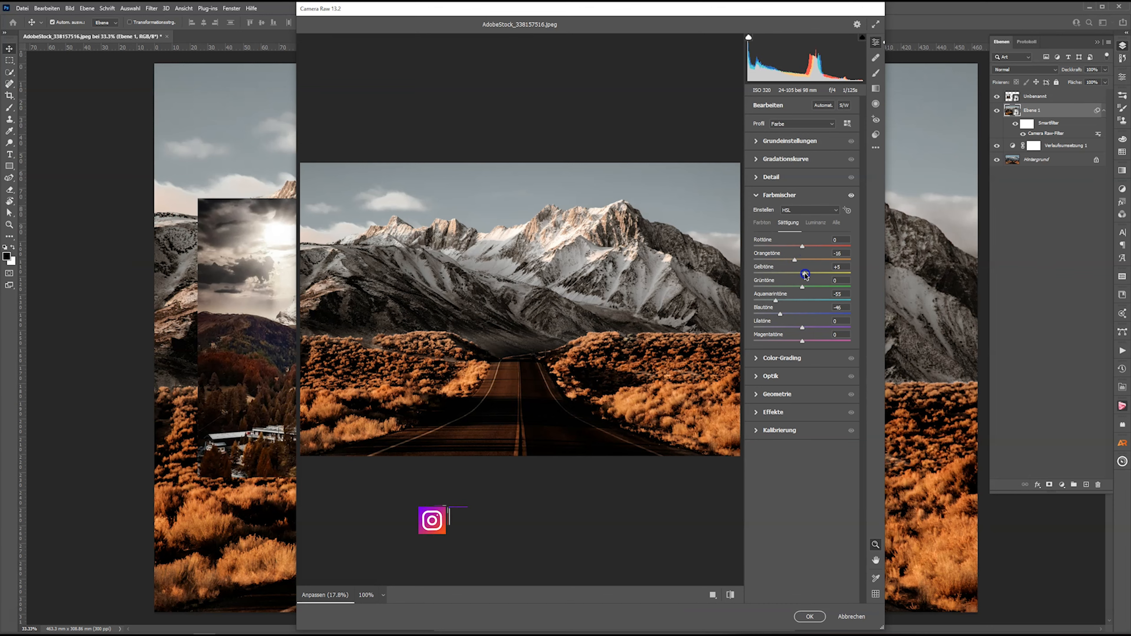
drag(775, 300, 772, 301)
Step: Set Farbmischer luminance to Aquamarintöne -65, Blautöne -54 and Lilatöne -27, set the Aquamarintöne hue to +18, and apply the filter
click(814, 222)
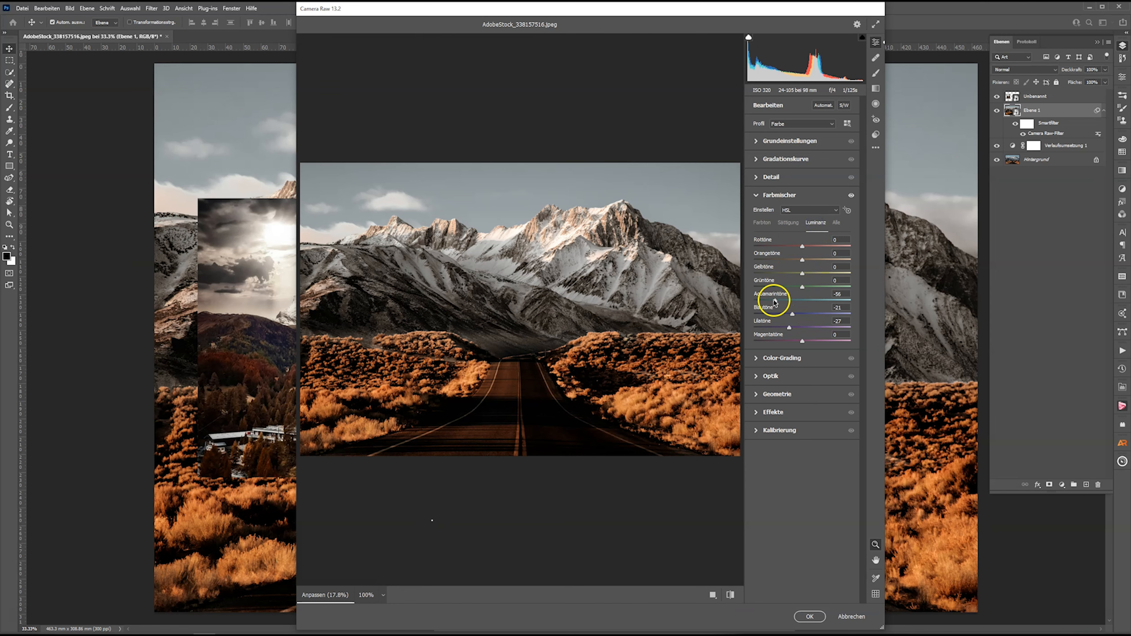
mouse_move(772, 301)
mouse_down()
mouse_move(790, 315)
mouse_move(778, 315)
mouse_up()
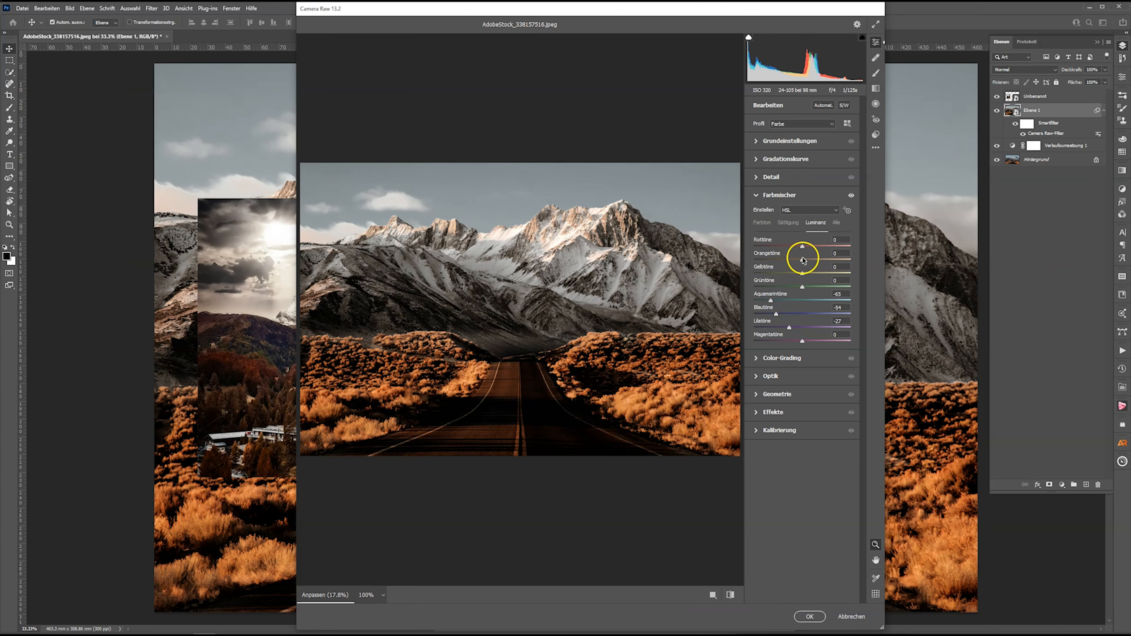
click(783, 223)
click(763, 224)
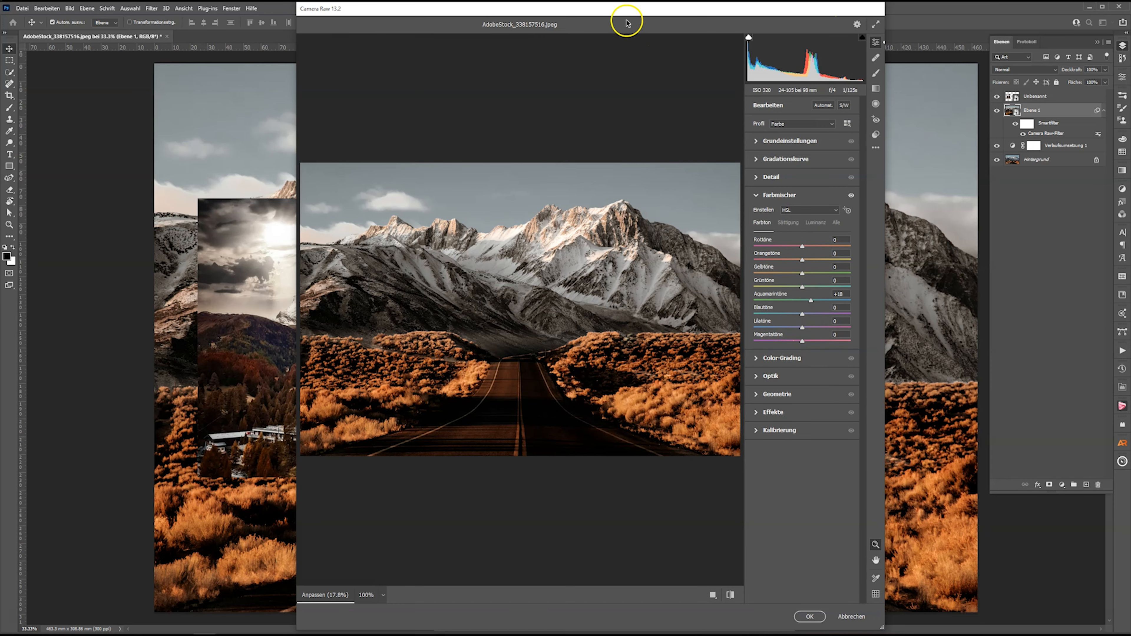
click(809, 616)
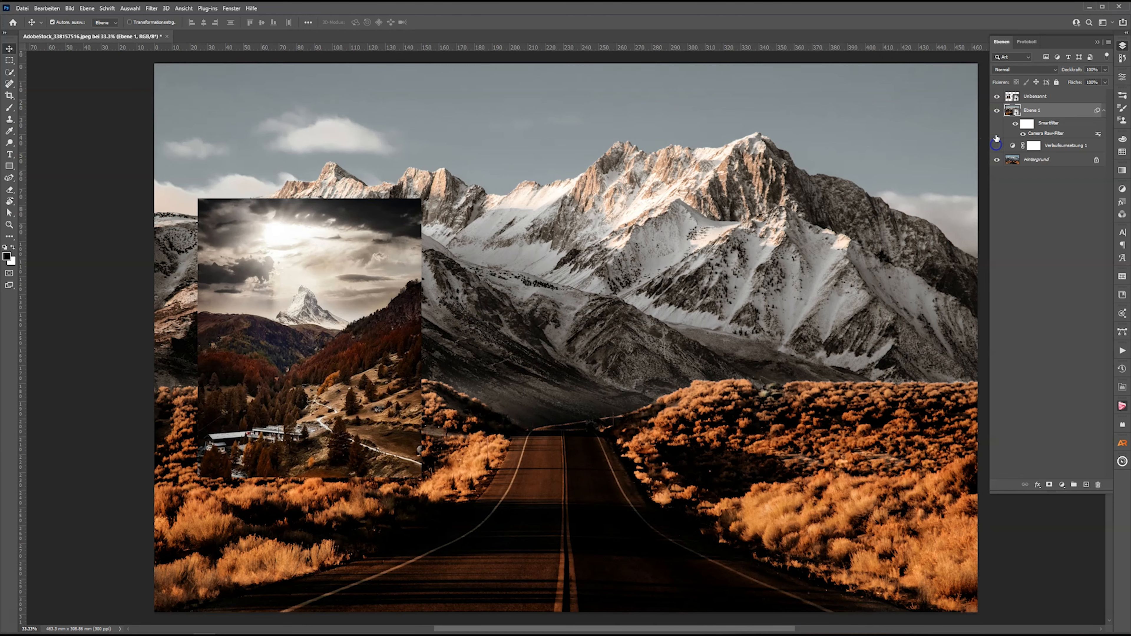
Step: Hide Ebene 1 and the gradient map, and show Ebene 1 again to compare the original photo with the graded version
click(995, 110)
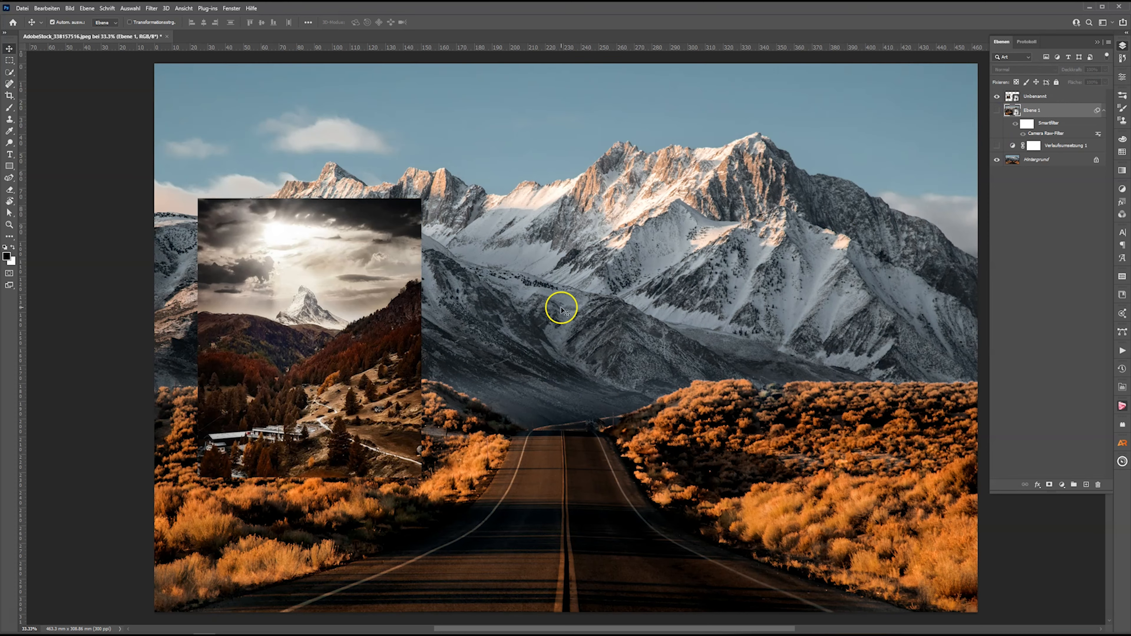
click(996, 111)
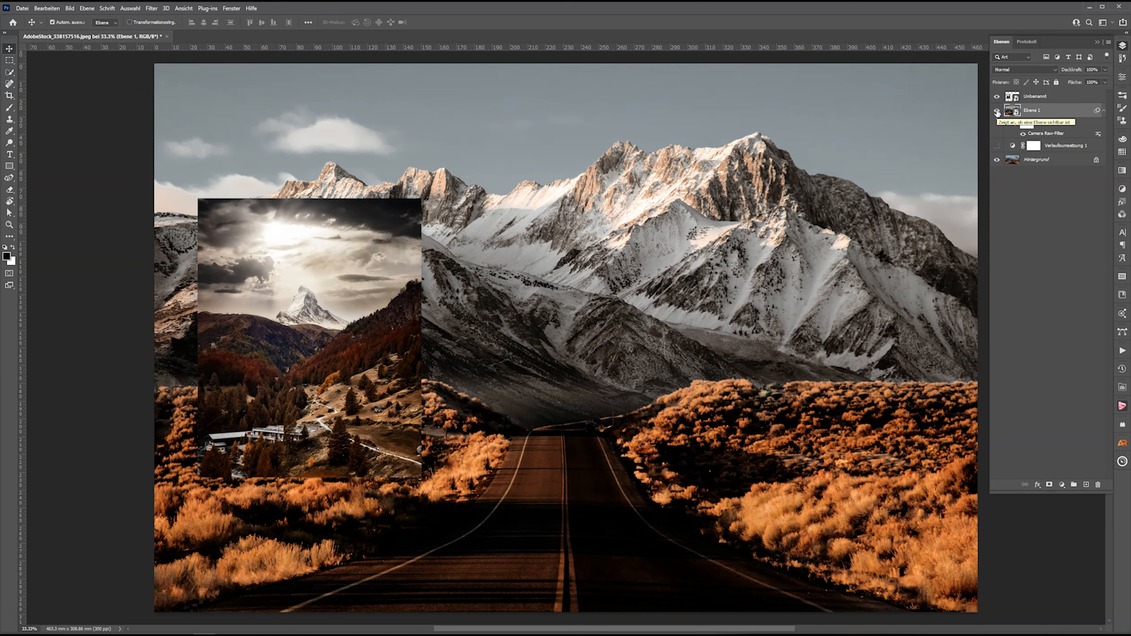